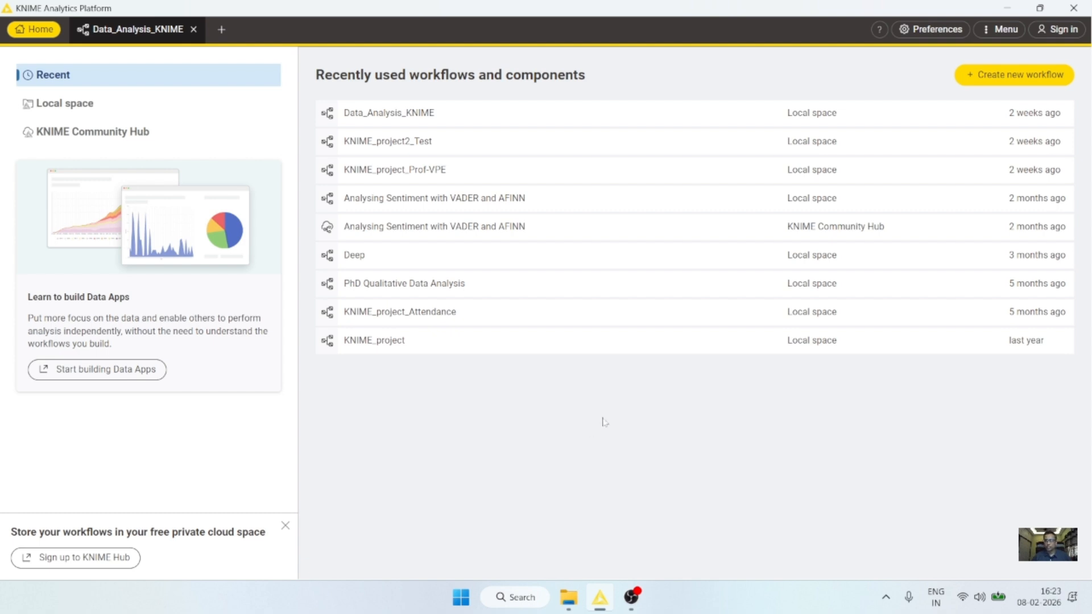
Step: Restore the KNIME window and switch to the empty Data_Analysis_KNIME workflow
key("super+d")
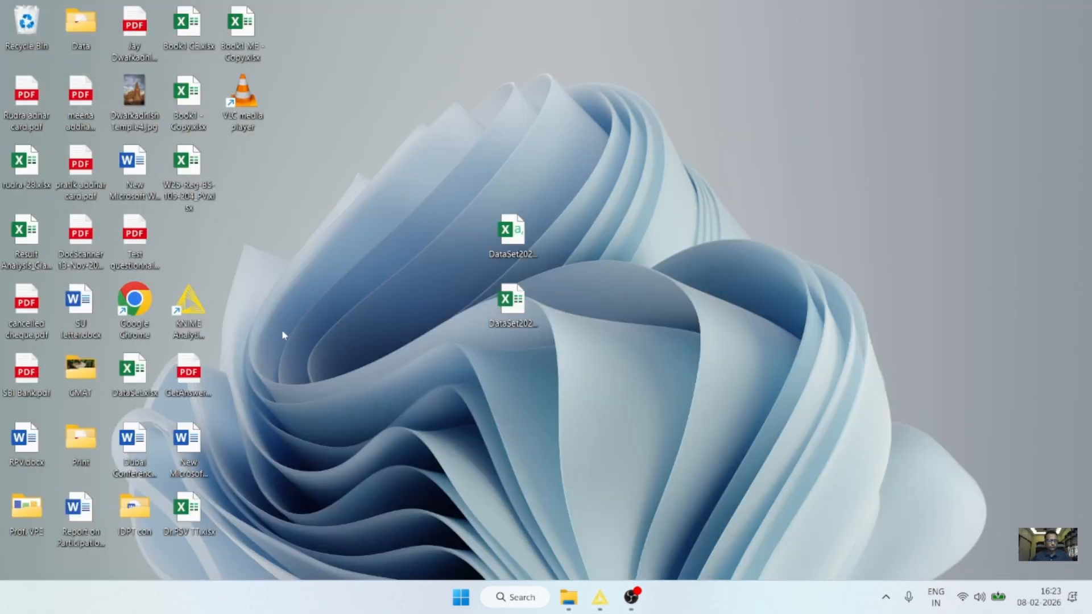
double_click(187, 302)
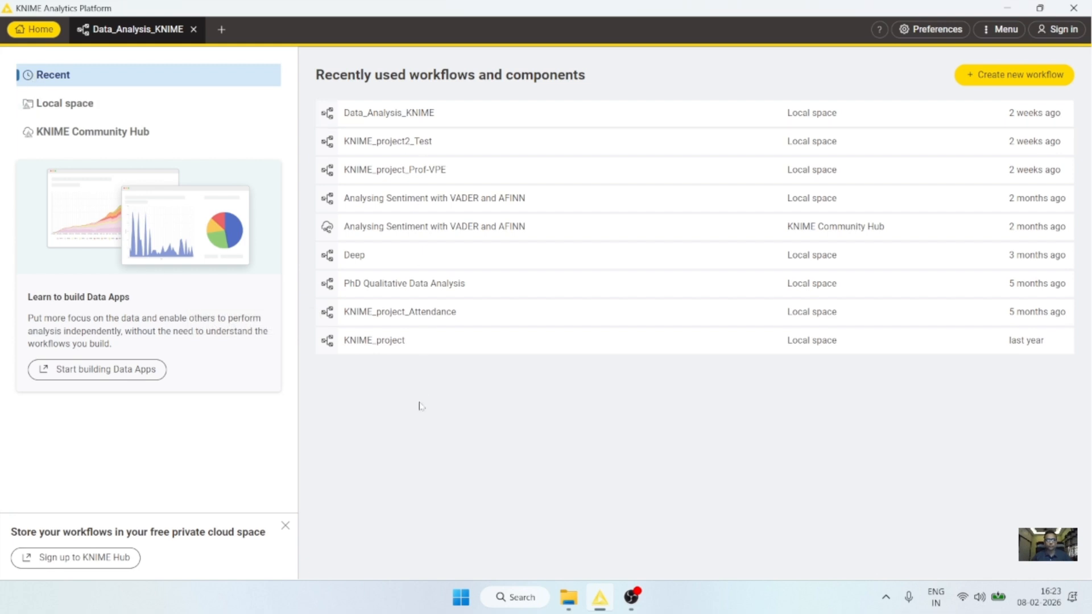
left_click(133, 33)
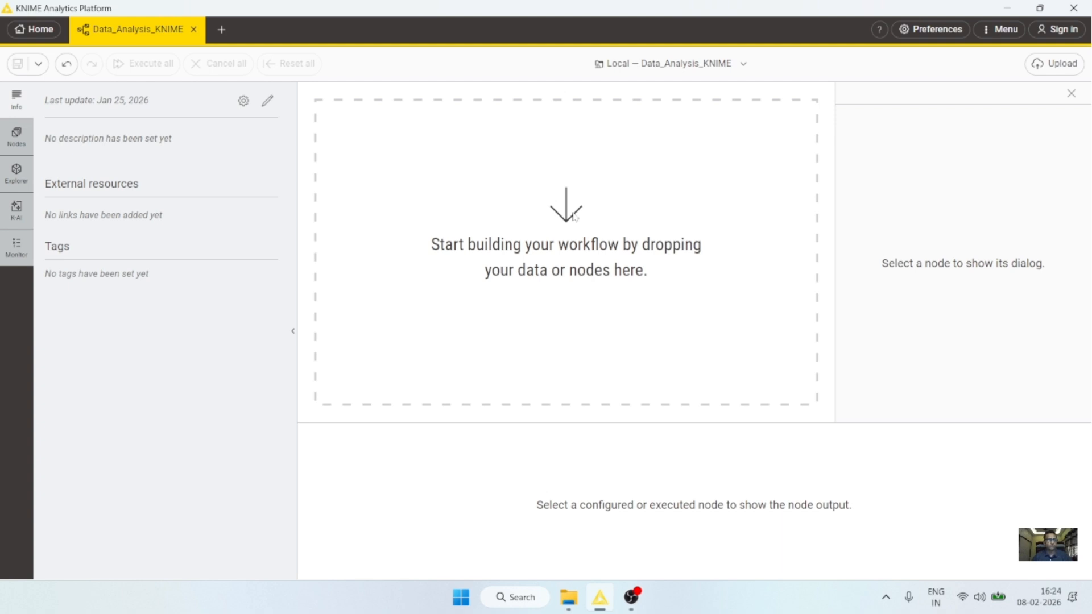
Step: Replace the old 'db' node search with 'excel' in the node repository
left_click(16, 137)
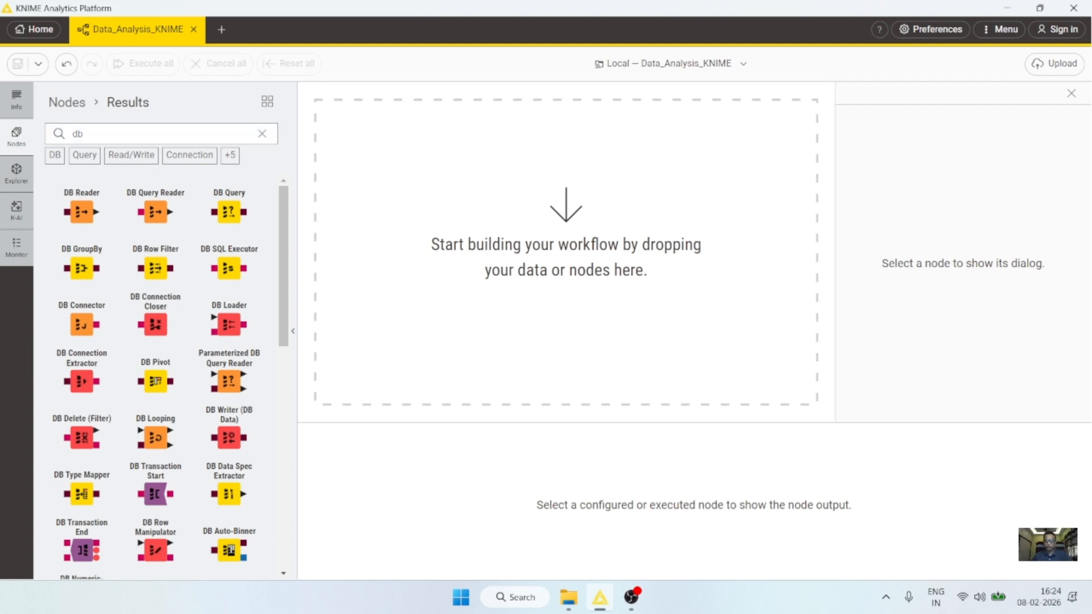
left_click(262, 134)
type("e")
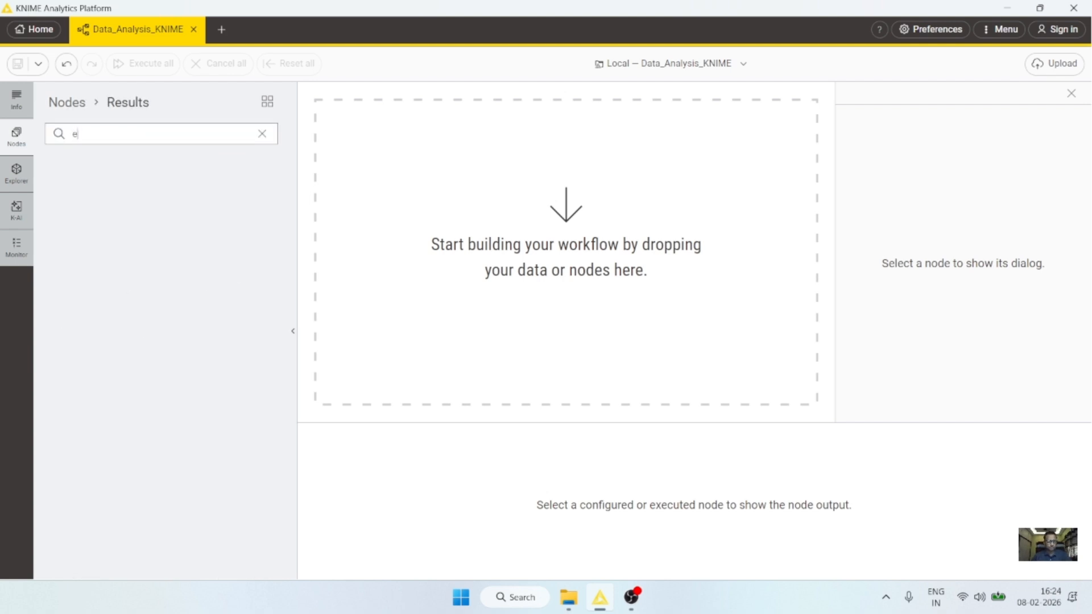
type("xcel")
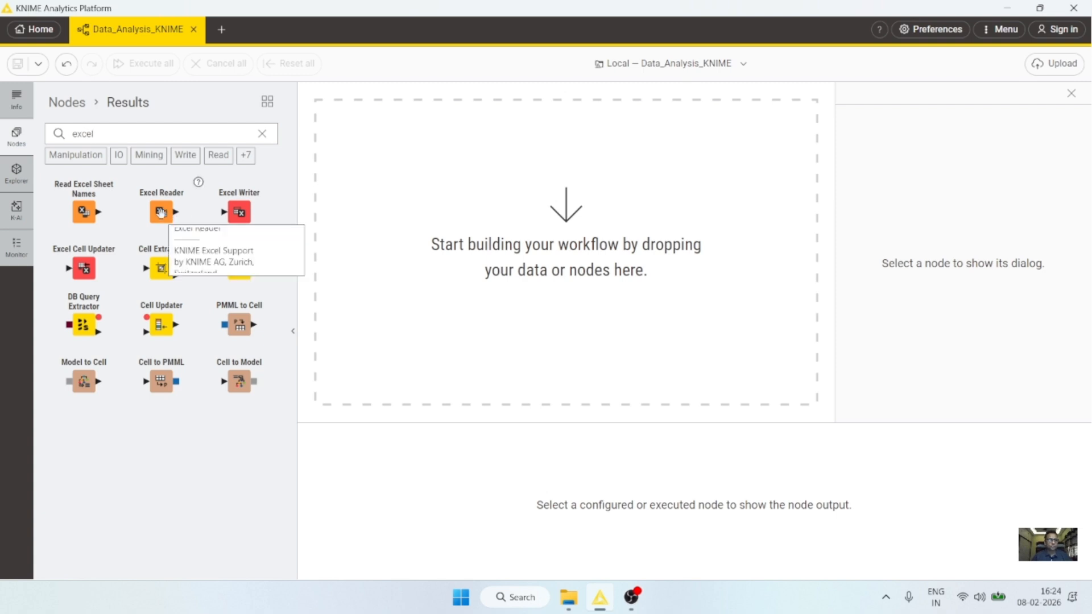
Step: Place an Excel Reader node on the canvas and read its description of supported formats
left_click_drag(162, 213, 372, 168)
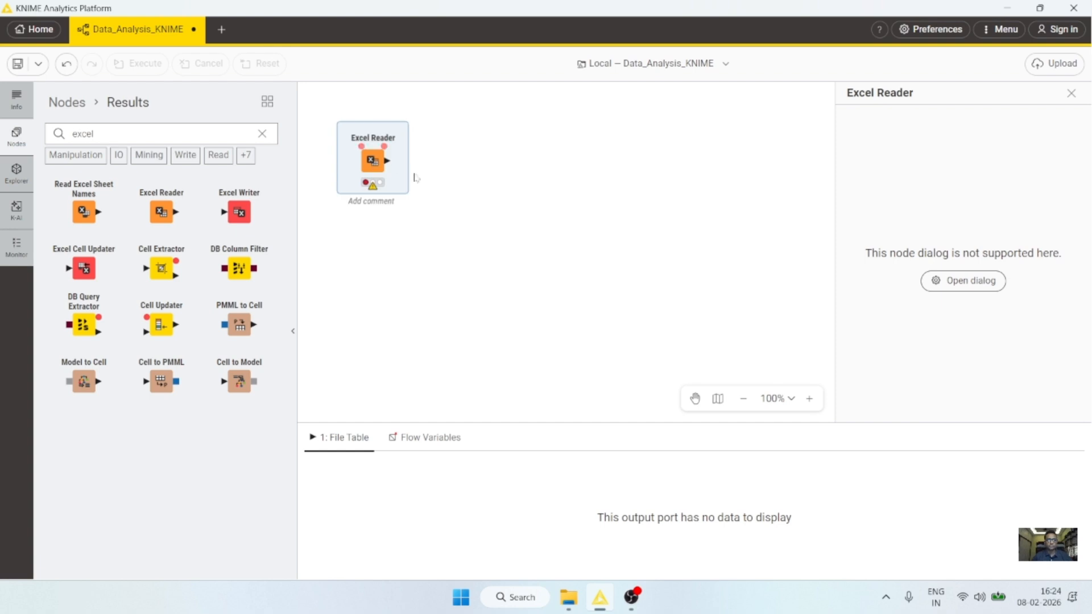
left_click(17, 100)
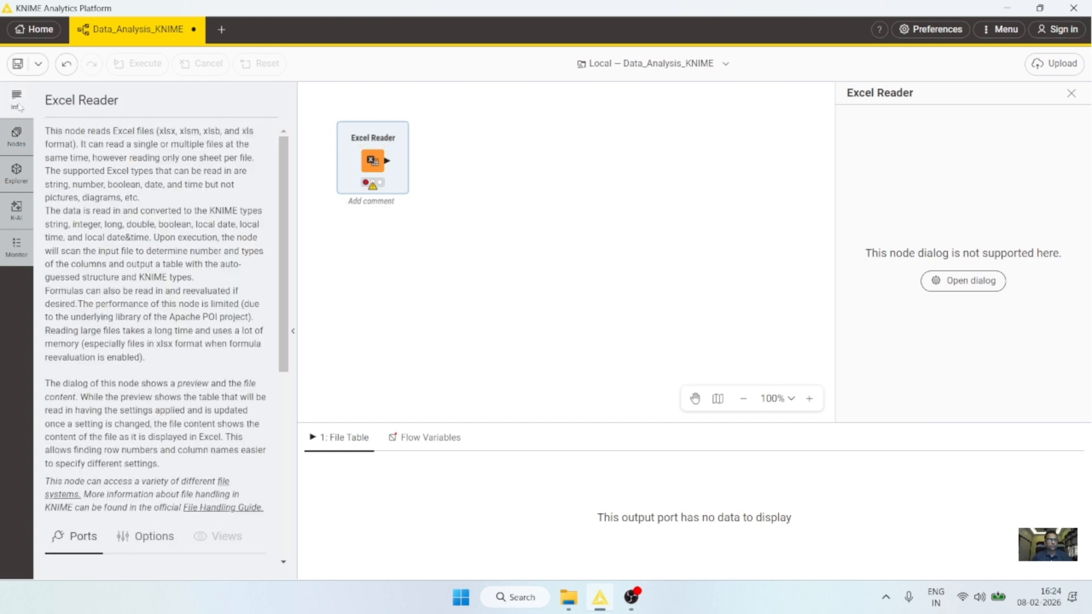
left_click_drag(45, 131, 154, 131)
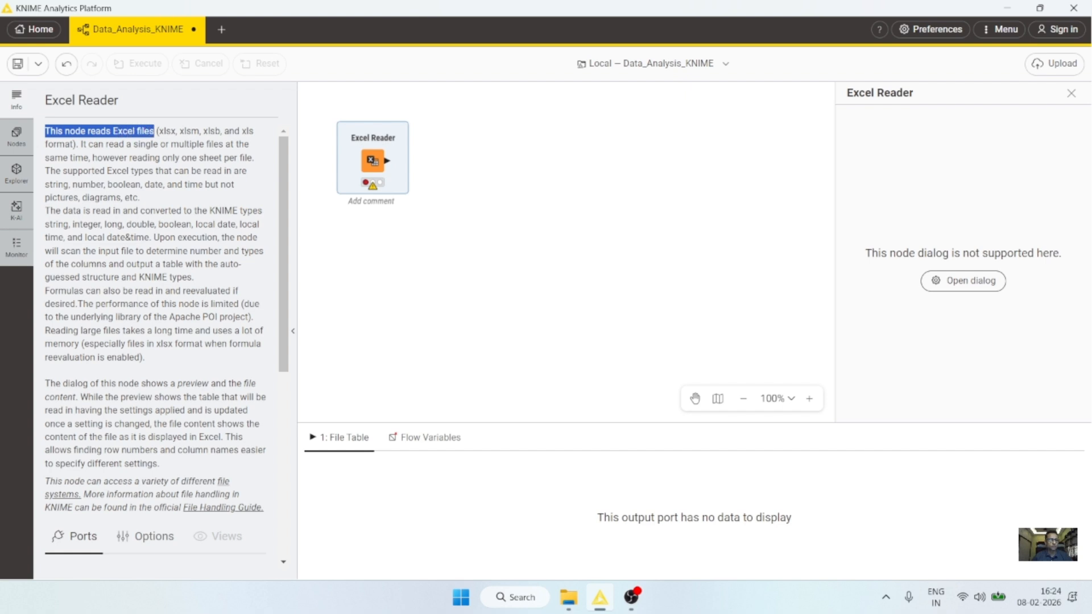
left_click(181, 142)
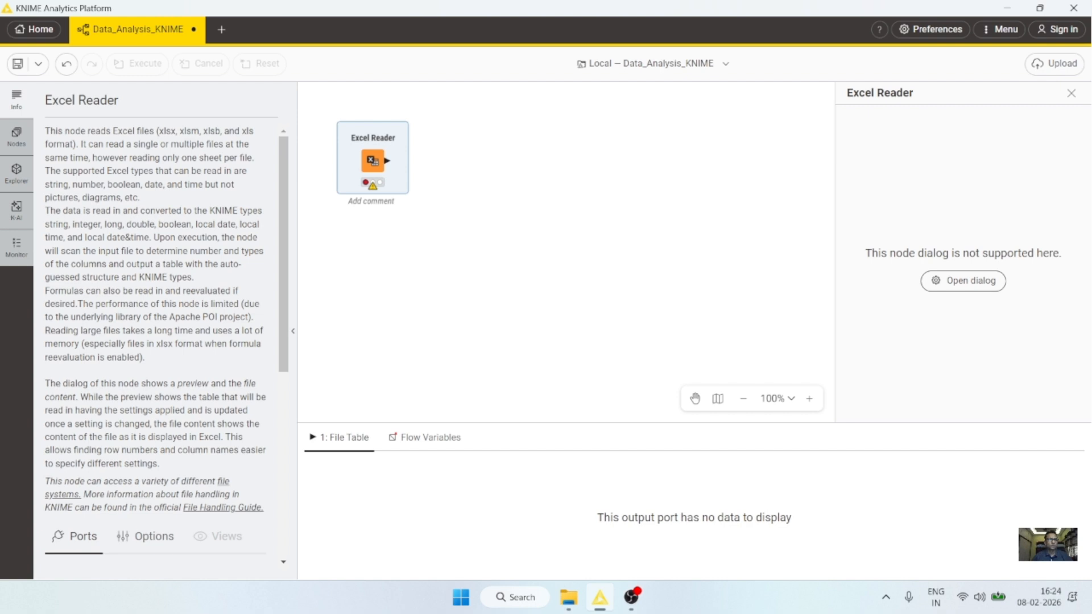
left_click_drag(157, 131, 73, 144)
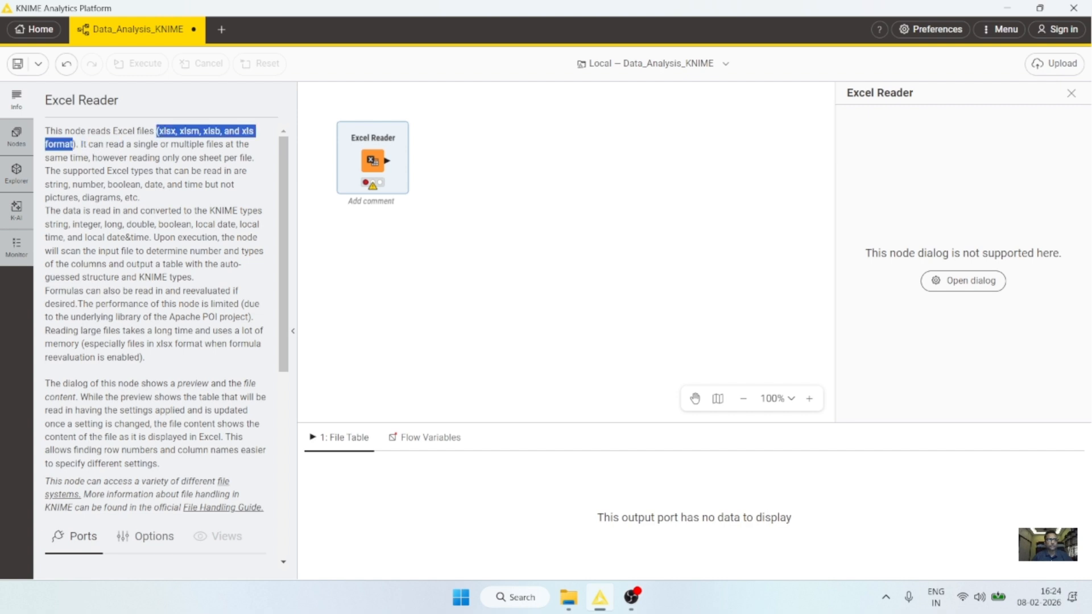
left_click(77, 144)
Step: Deselect the Excel Reader node, then nudge it slightly right
mouse_move(375, 162)
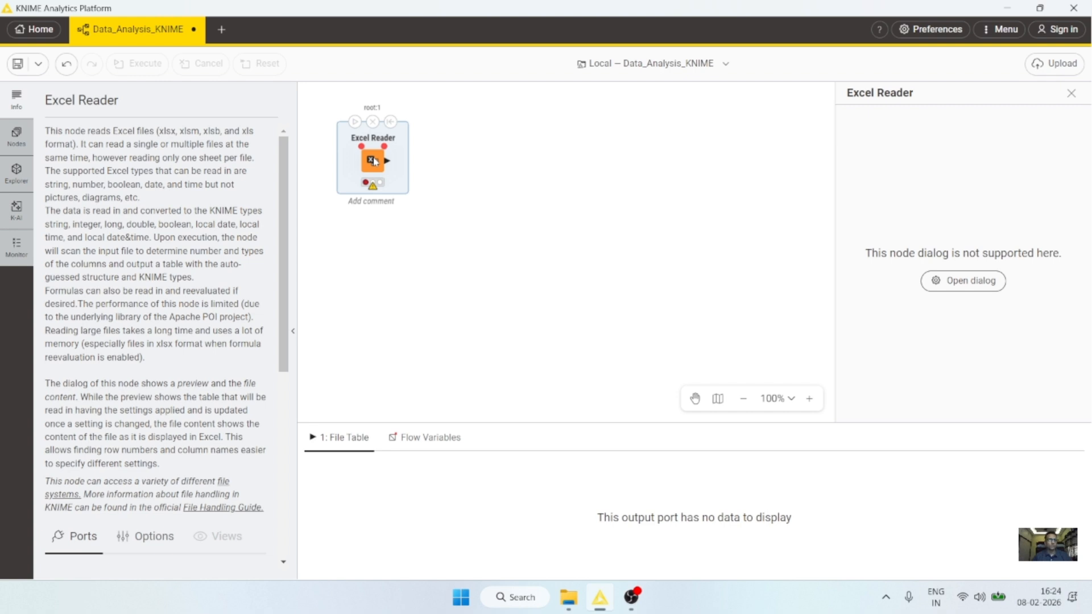
left_click(431, 210)
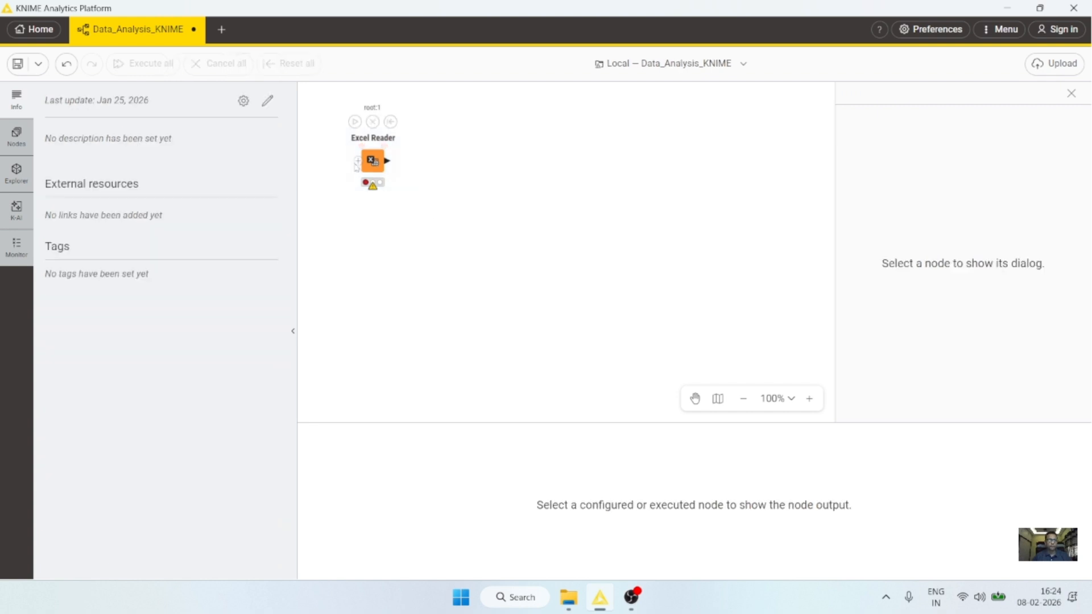
left_click_drag(373, 163, 387, 163)
Step: Configure the Excel Reader to read a single file from the Local File System
right_click(386, 163)
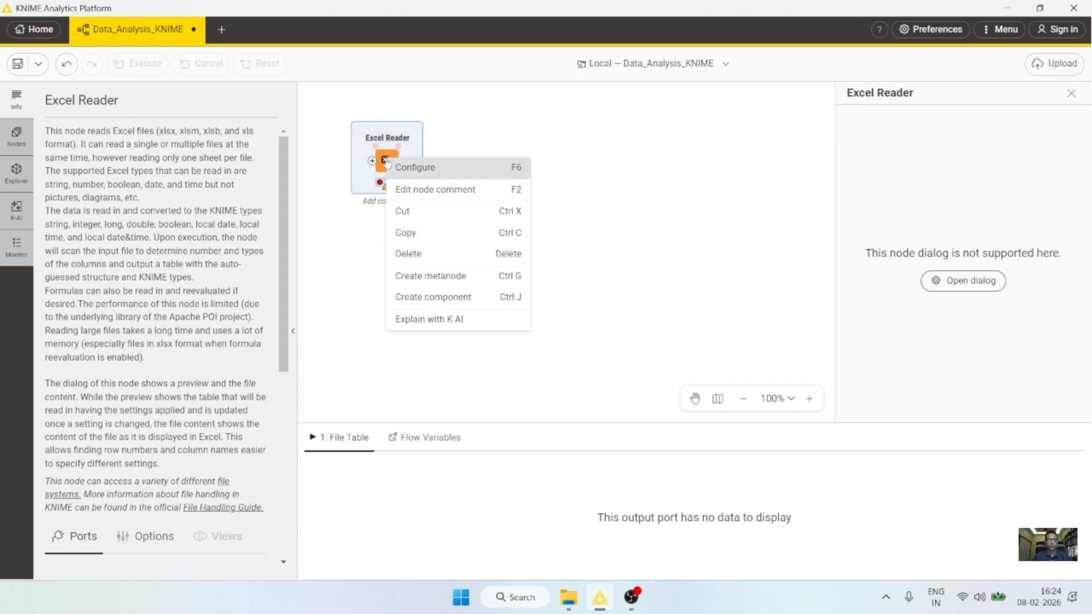
left_click(428, 174)
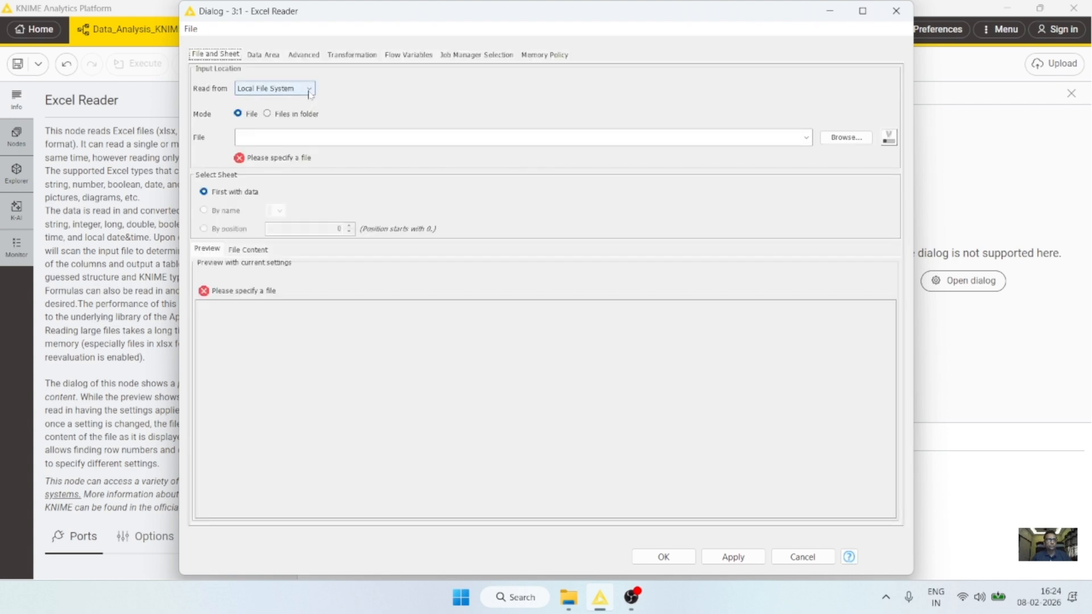
left_click(310, 91)
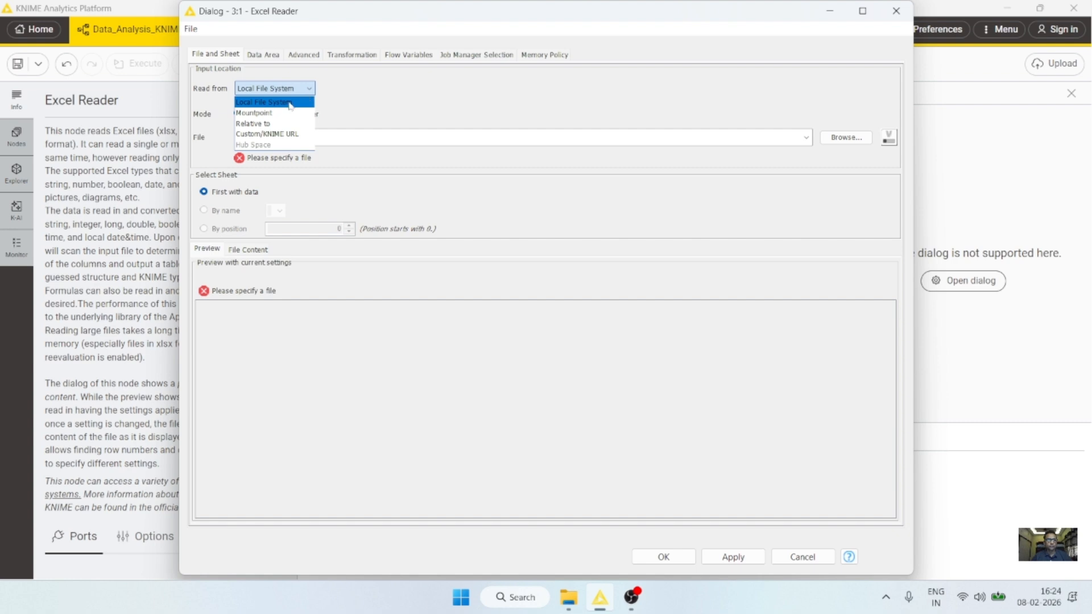
left_click(290, 103)
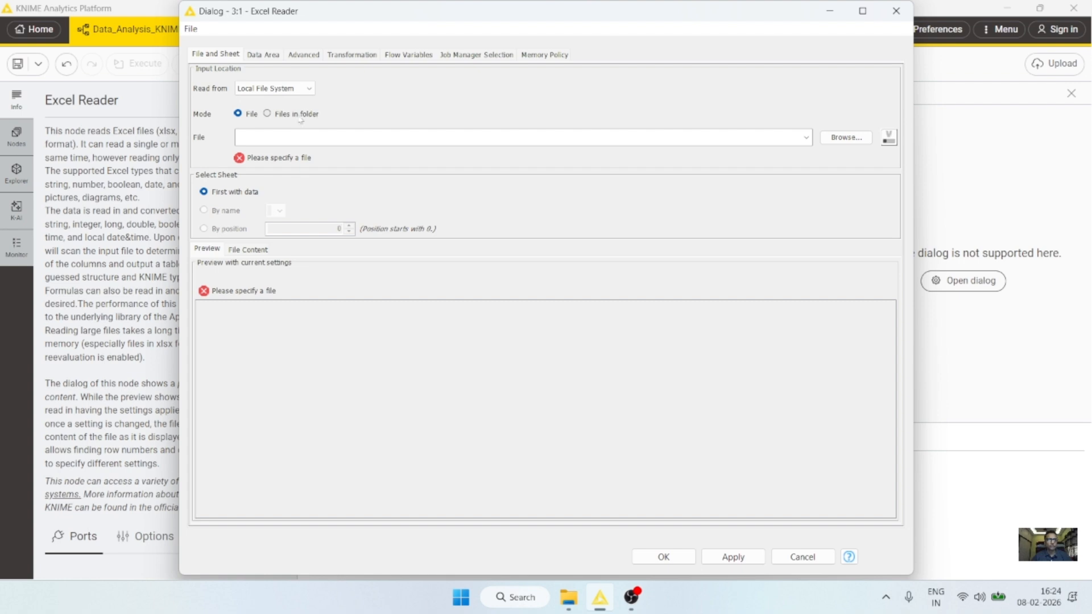
left_click(303, 116)
left_click(251, 116)
Step: Select DataSet2026.xlsx from the Desktop as the Excel Reader's input file
left_click(846, 141)
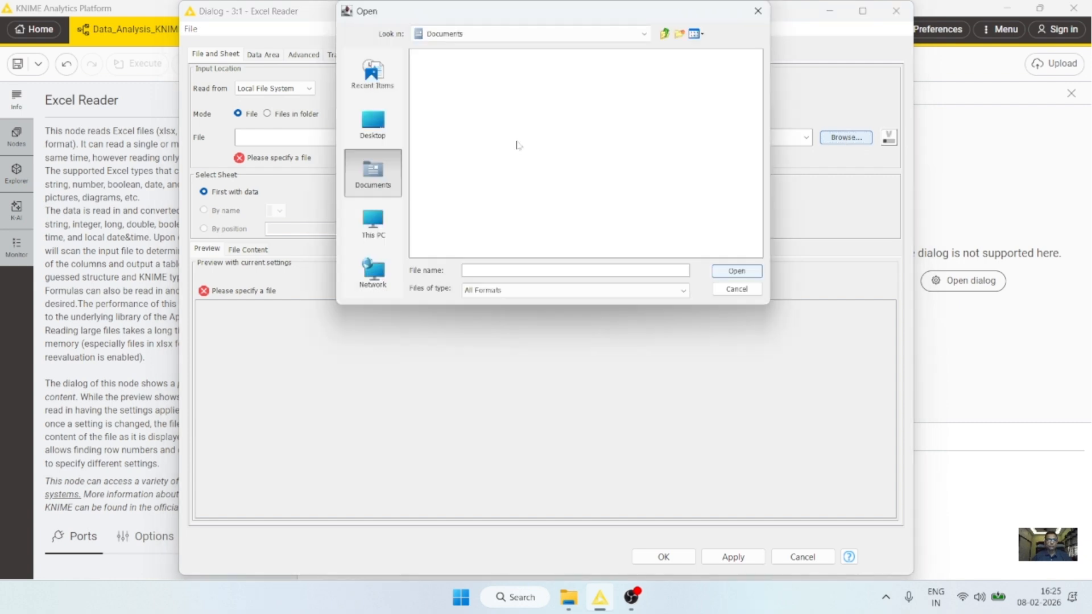
left_click(373, 125)
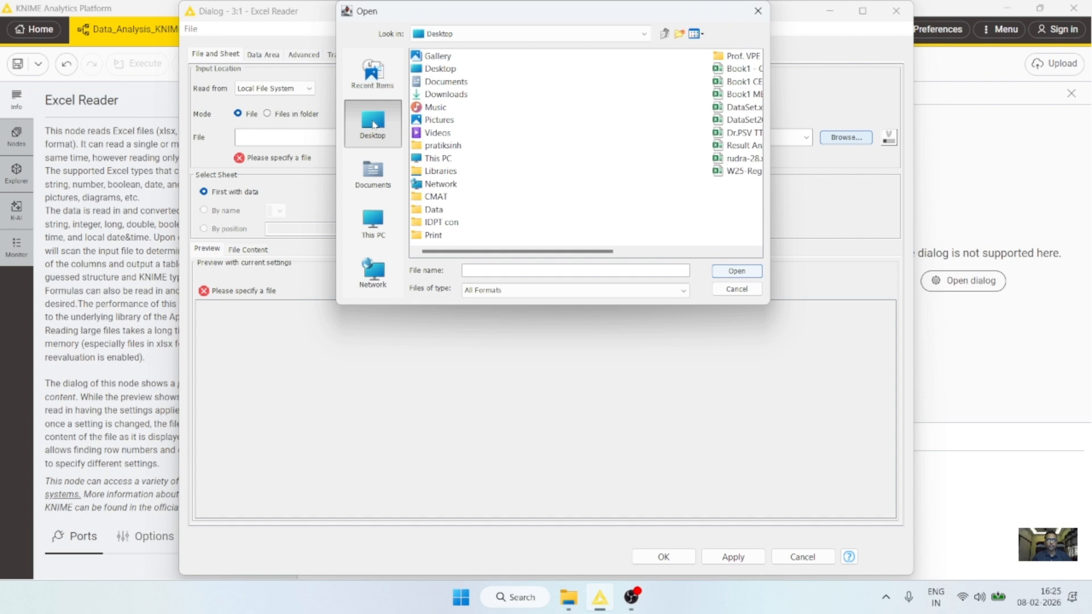
left_click_drag(575, 251, 621, 262)
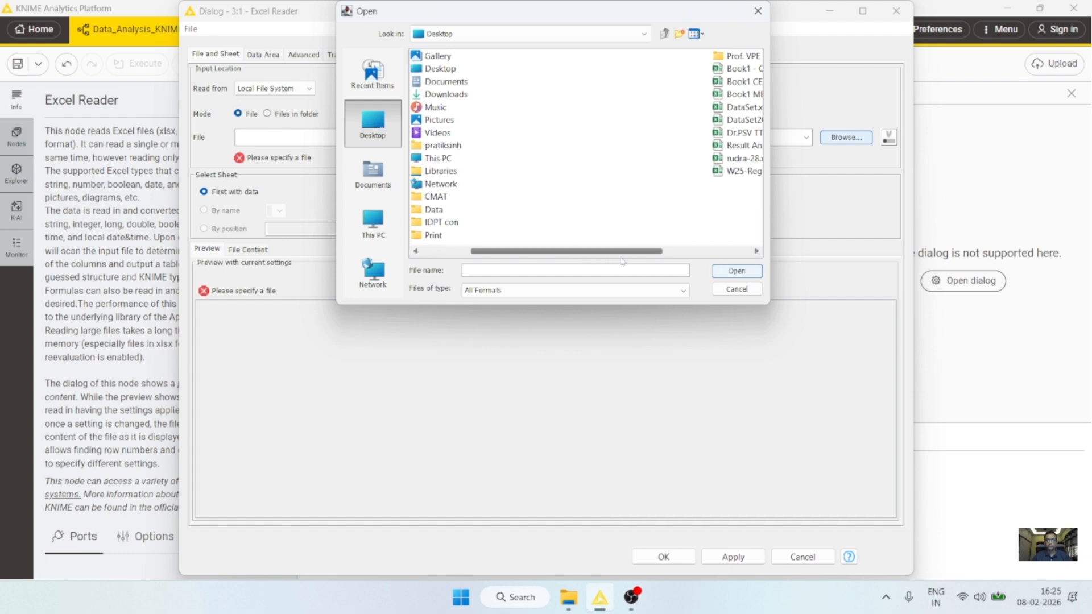
left_click(756, 251)
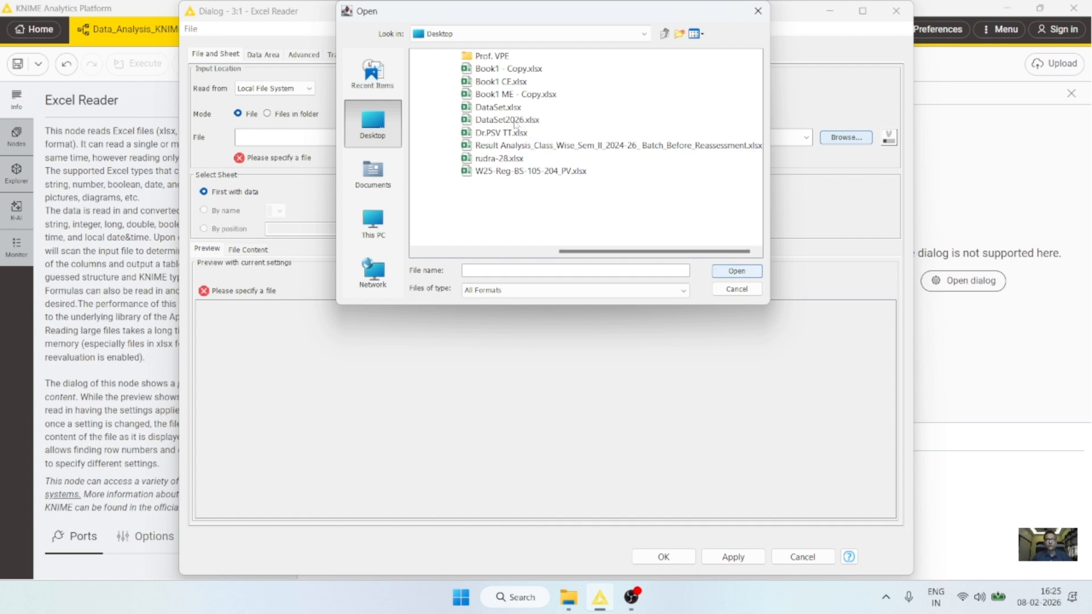
left_click(515, 122)
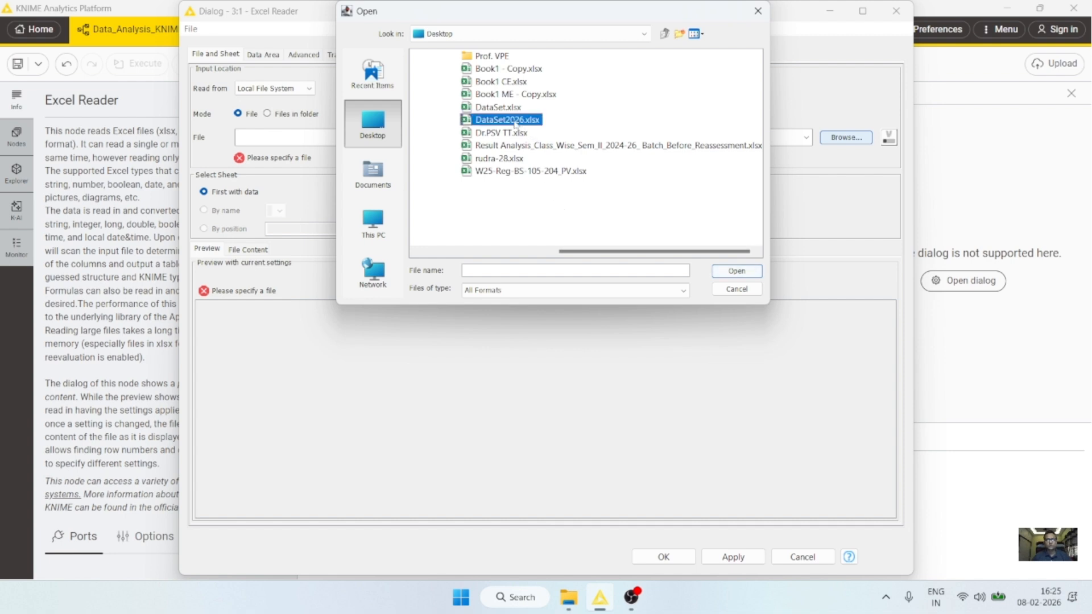
left_click(737, 271)
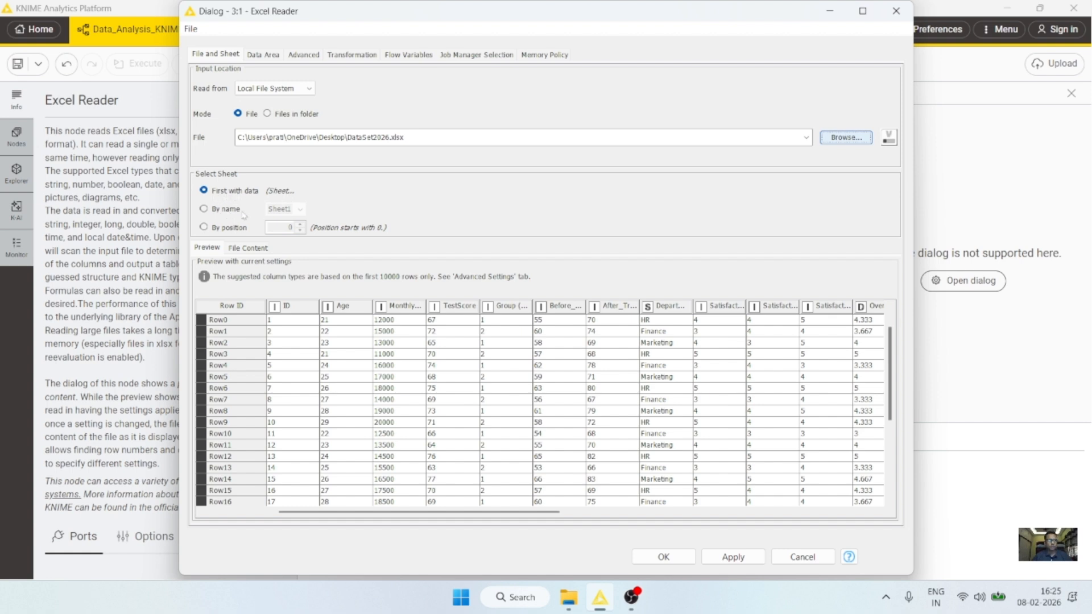
Step: Keep reading the first sheet with data, review the 20-column preview, and apply
left_click(242, 211)
left_click(300, 209)
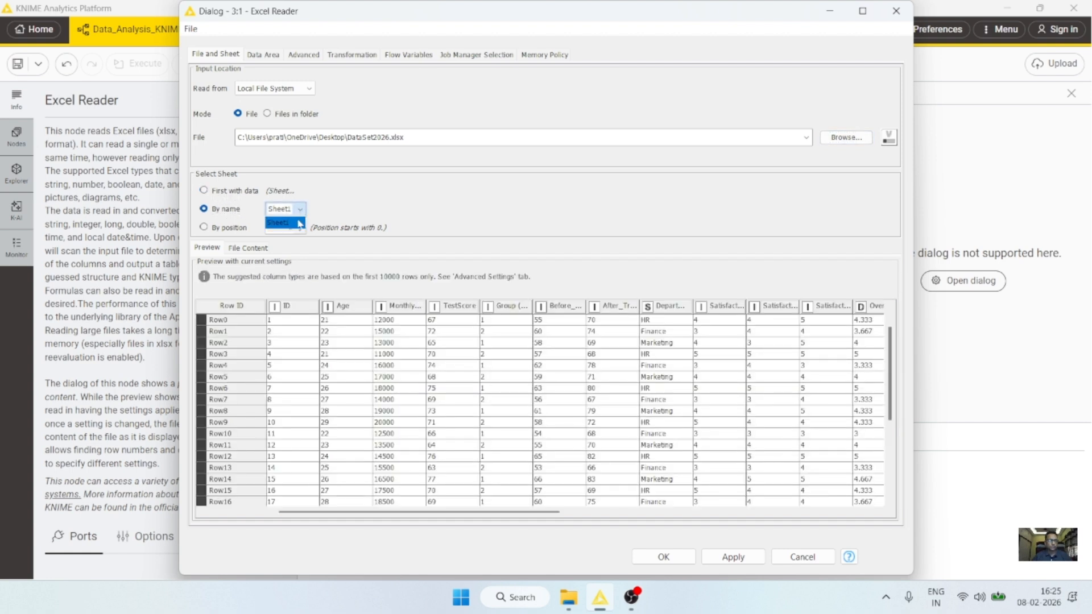
left_click(291, 222)
left_click(215, 192)
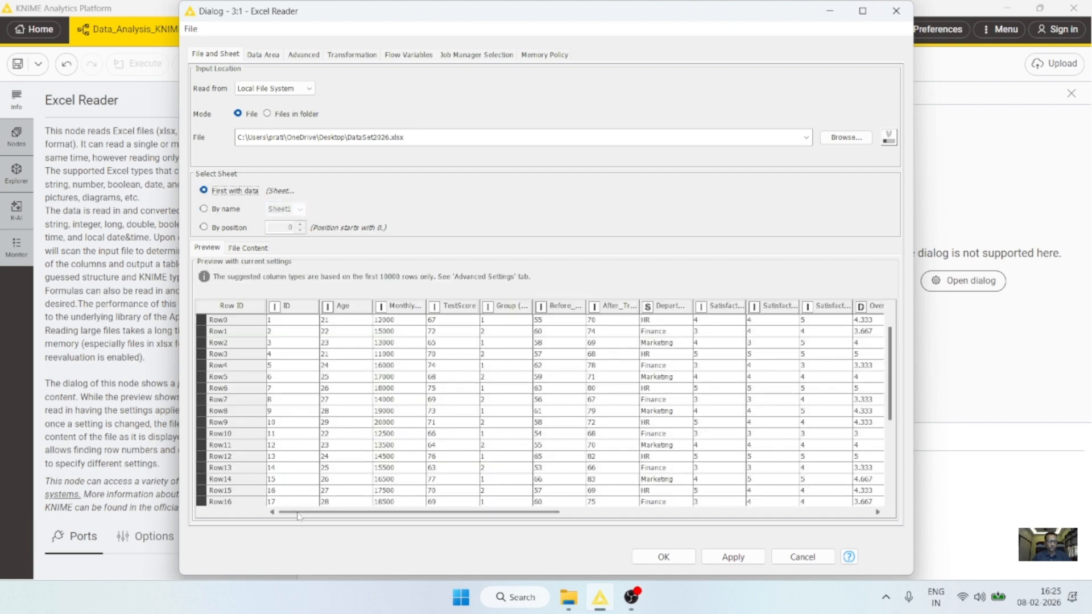
left_click_drag(290, 513, 654, 517)
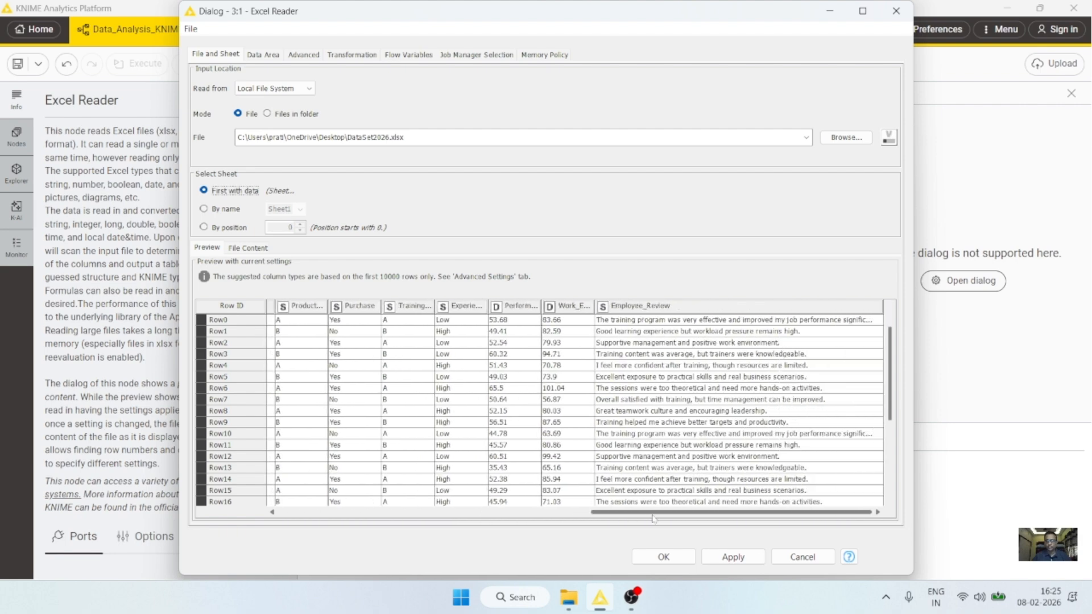
left_click(732, 558)
Step: Close the dialog, execute the Excel Reader, and enlarge its 30-row output table
left_click(692, 561)
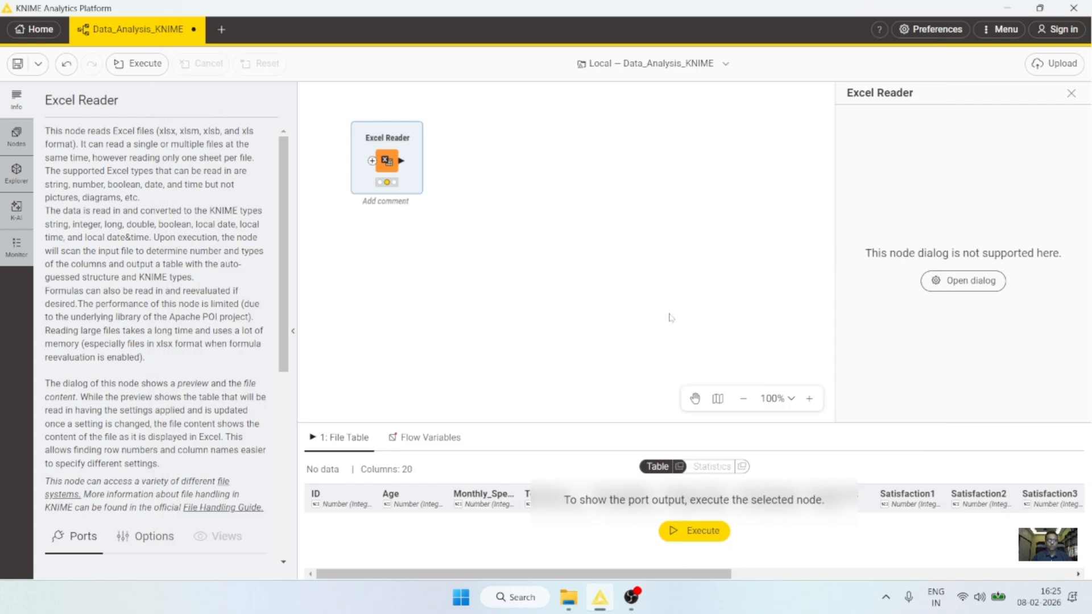
mouse_move(401, 172)
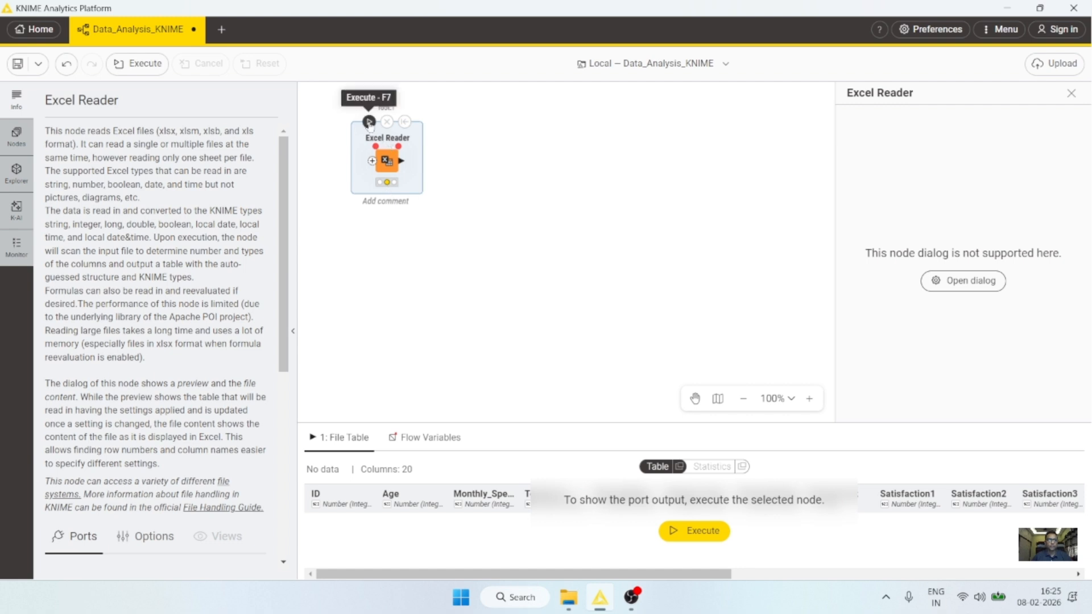
left_click(369, 122)
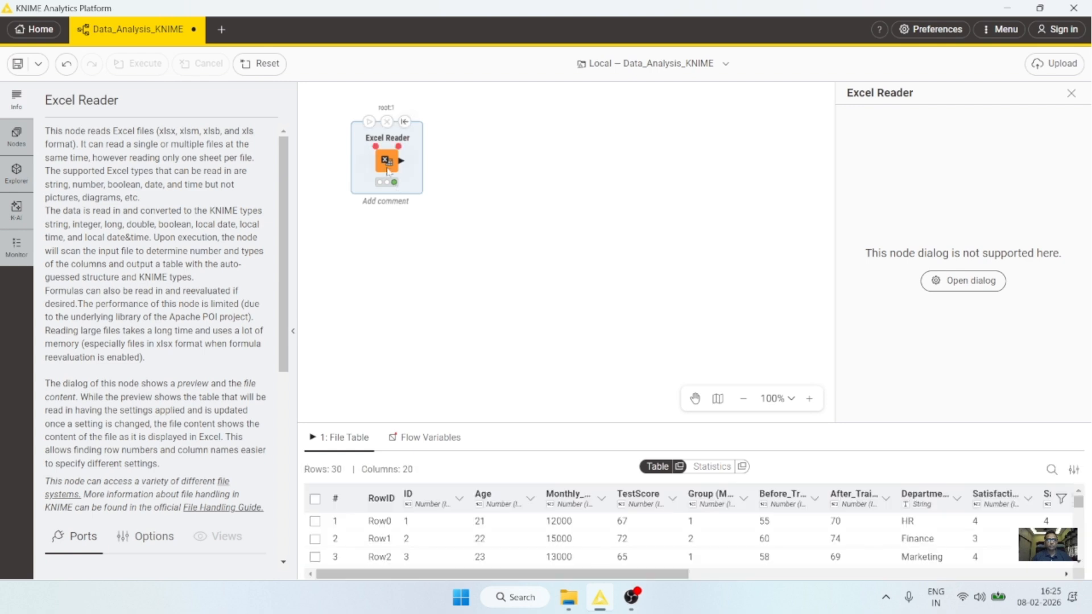
left_click_drag(490, 422, 489, 357)
left_click_drag(542, 575, 319, 584)
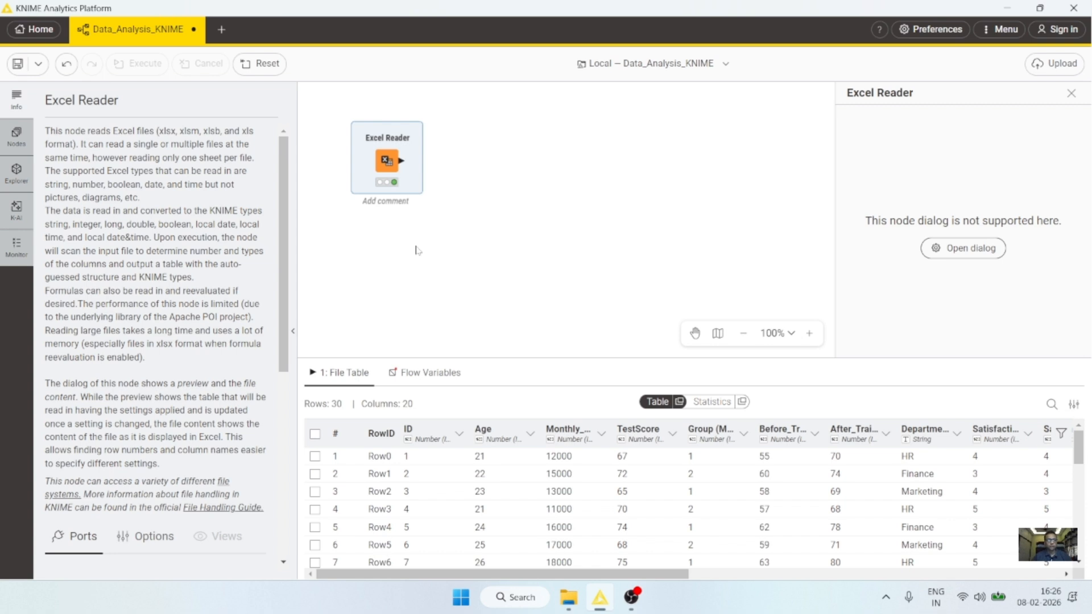
Step: Search the node repository for 'csv' instead of 'excel'
left_click(12, 142)
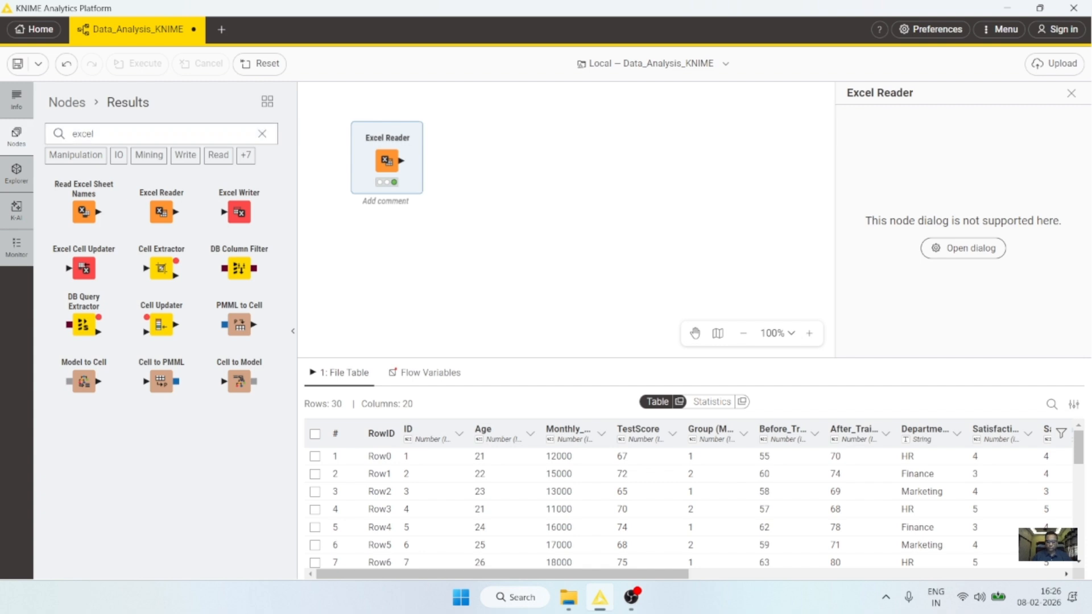
key("BackSpace")
key("BackSpace")
key("BackSpace")
key("BackSpace")
key("BackSpace")
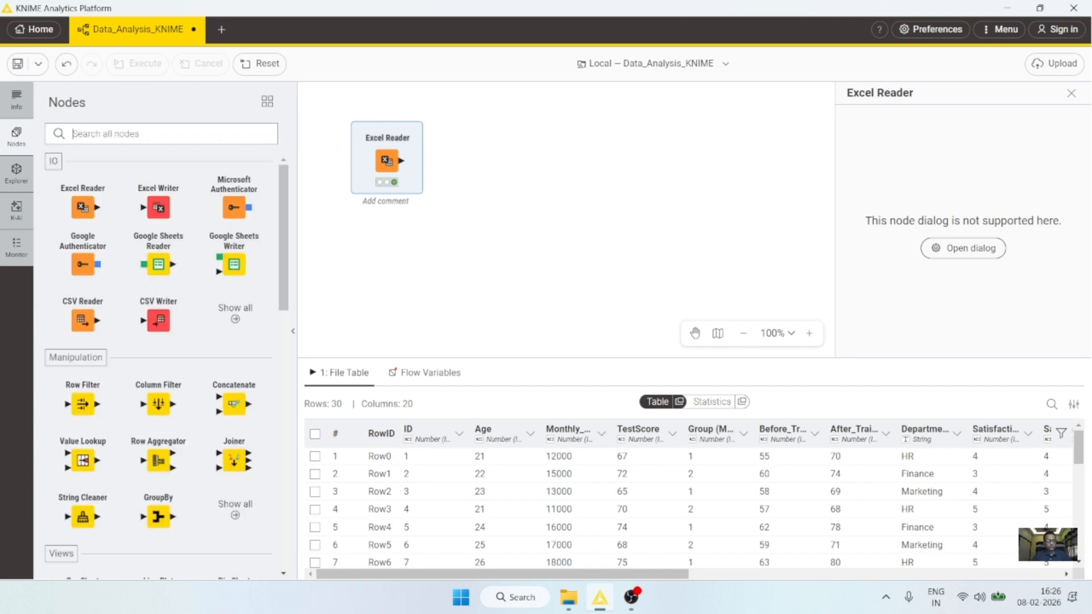
type("csv")
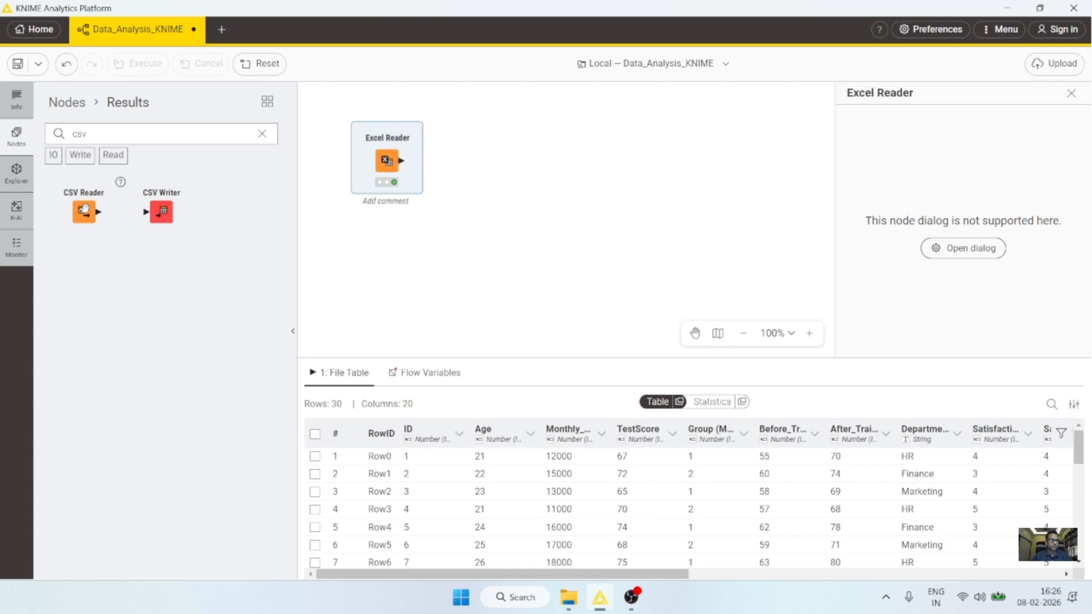
Step: Place a CSV Reader node below the Excel Reader and read its description
left_click_drag(86, 216, 377, 249)
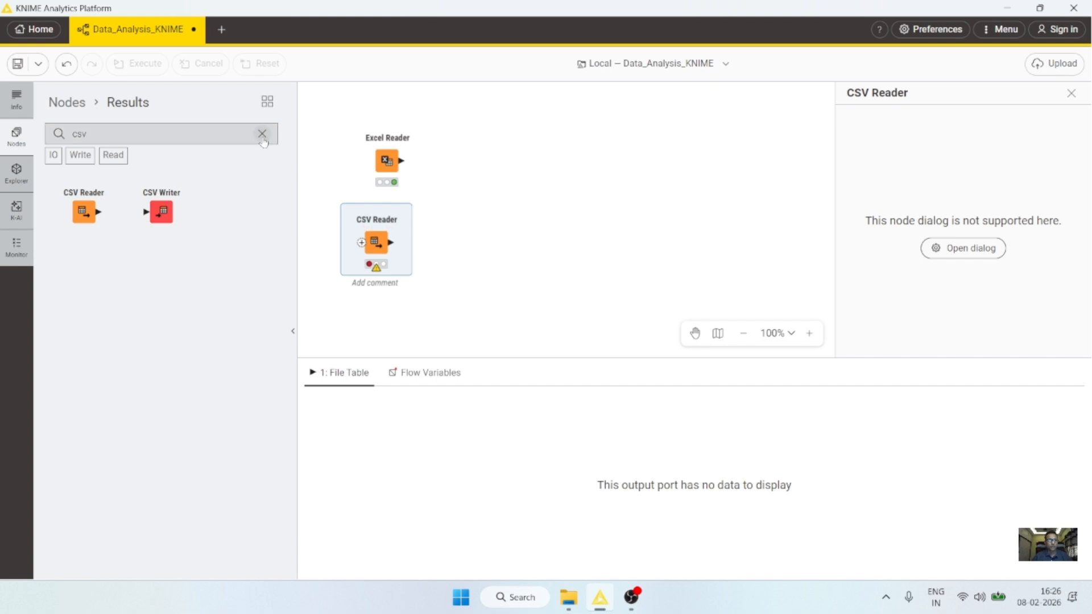
left_click(16, 103)
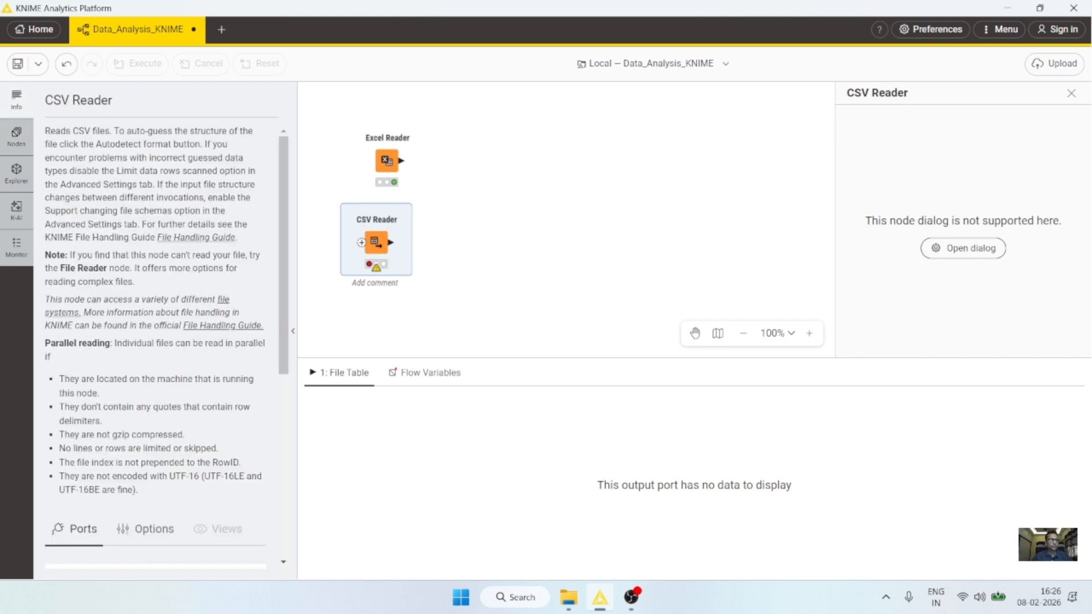
left_click_drag(45, 131, 111, 131)
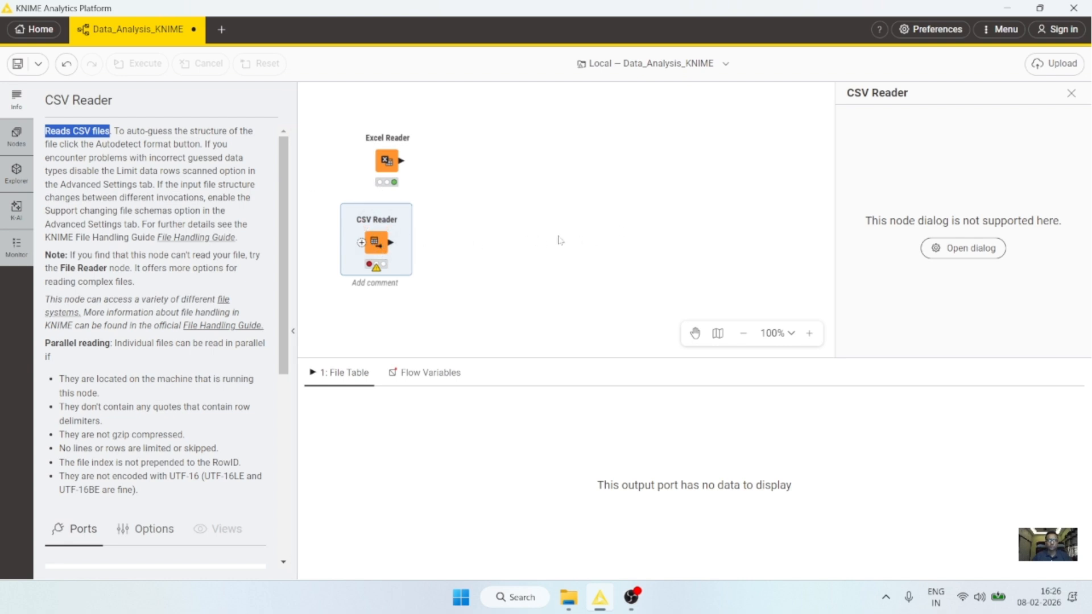
left_click_drag(375, 242, 386, 243)
right_click(387, 244)
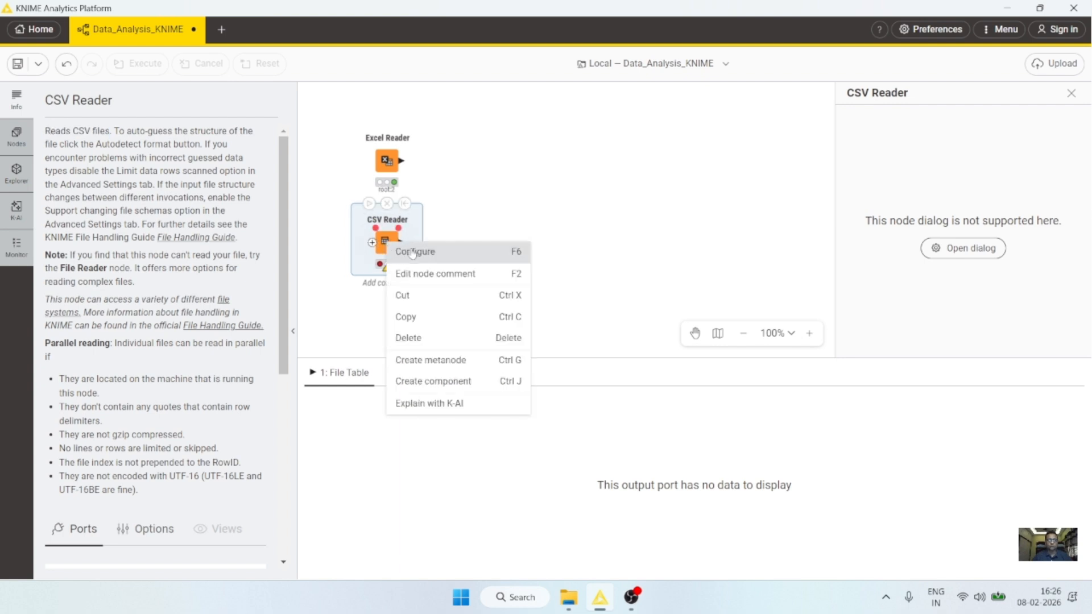
Step: Configure the CSV Reader for a single file and start browsing for it
left_click(413, 252)
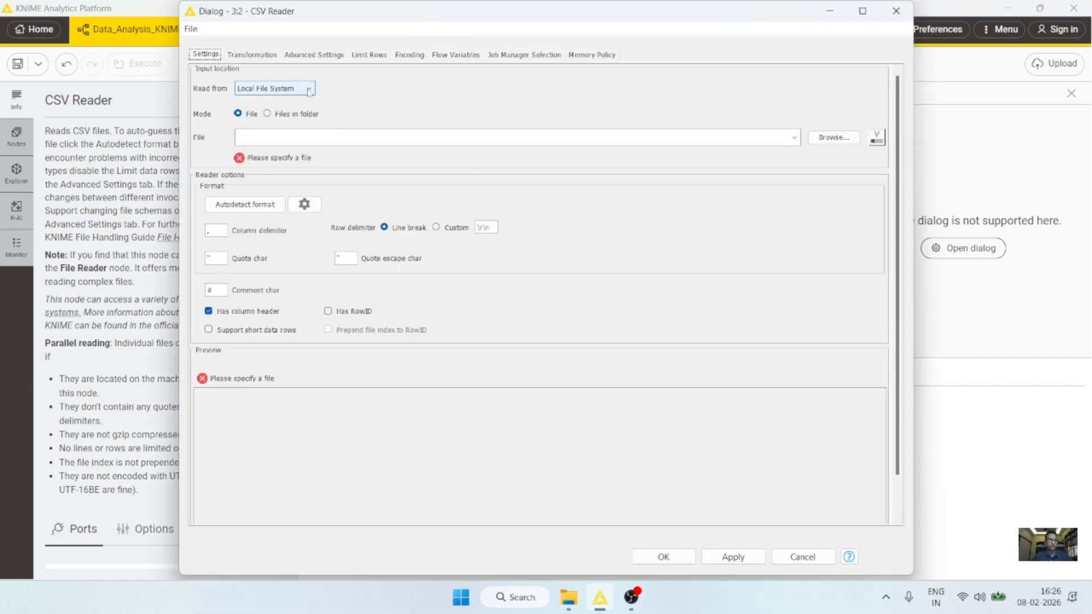
left_click(279, 114)
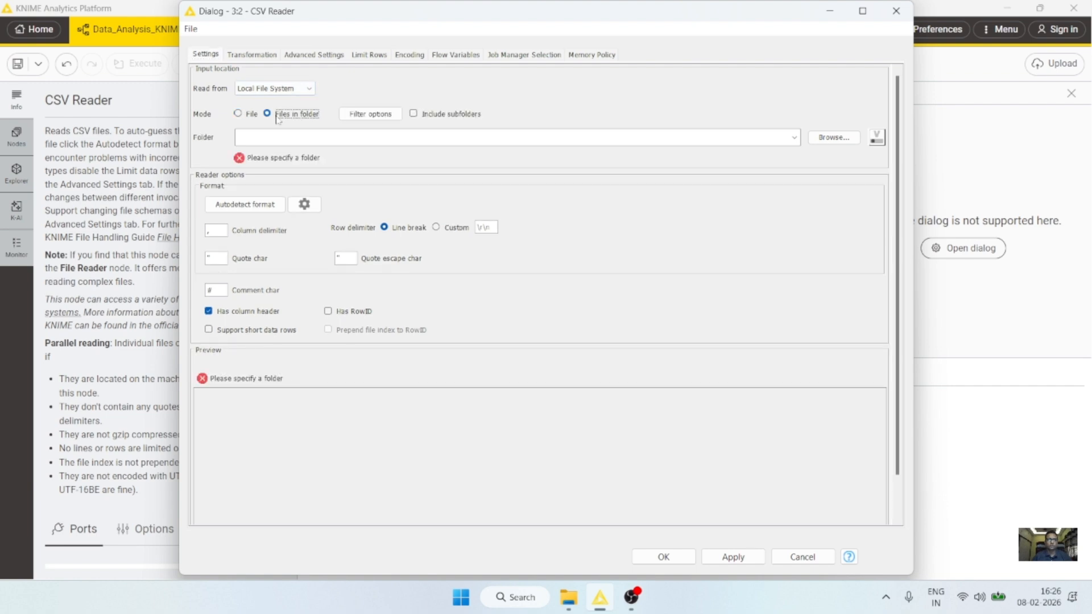
left_click(253, 115)
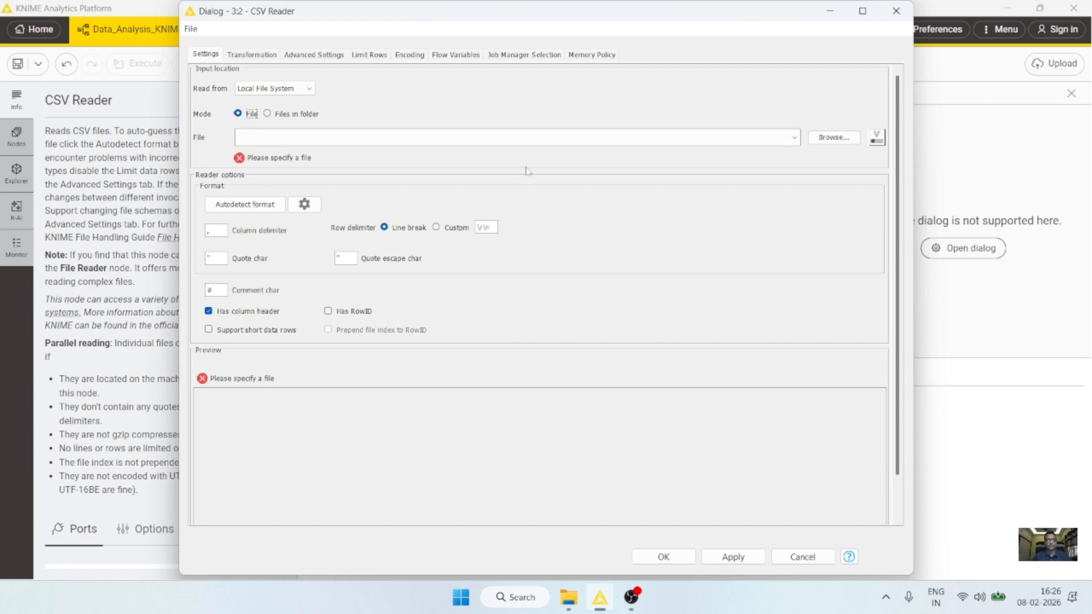
left_click(832, 138)
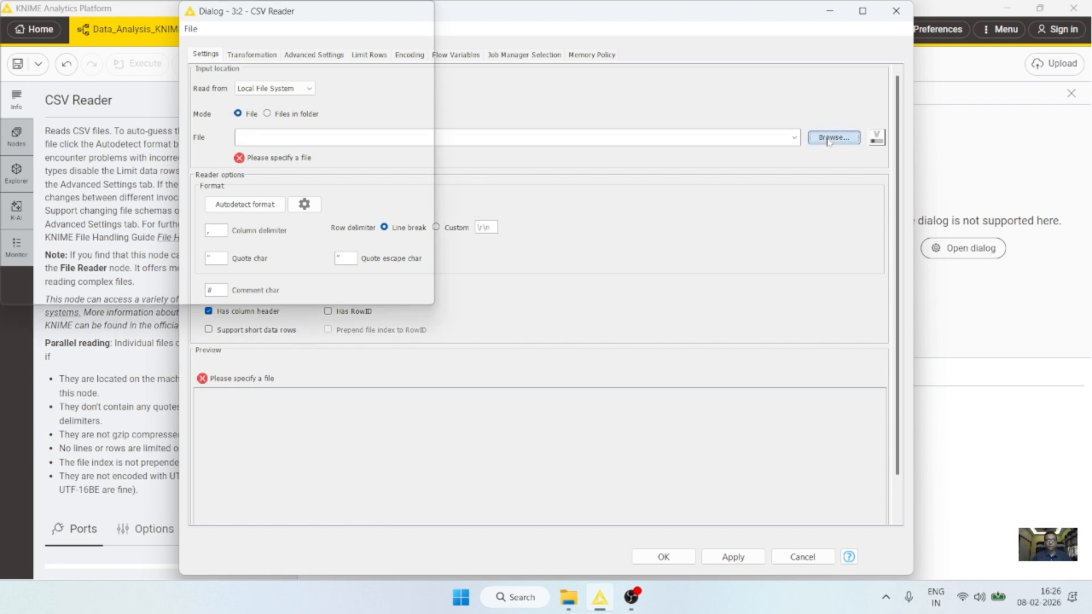
Step: Load DataSet2026.csv from the Desktop with comma delimiter, then apply and close
left_click(367, 122)
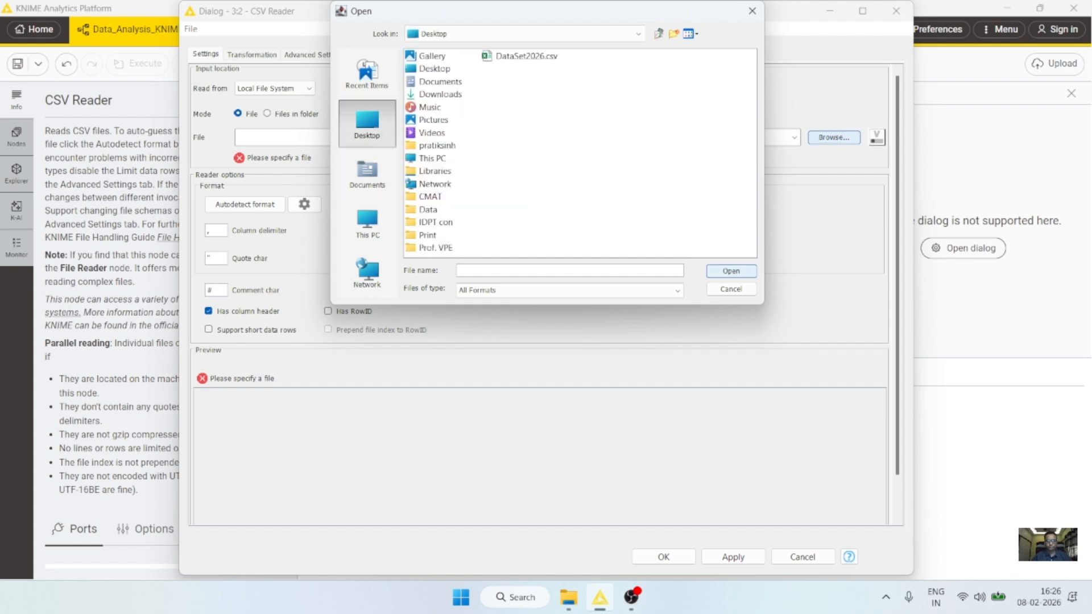
left_click(526, 56)
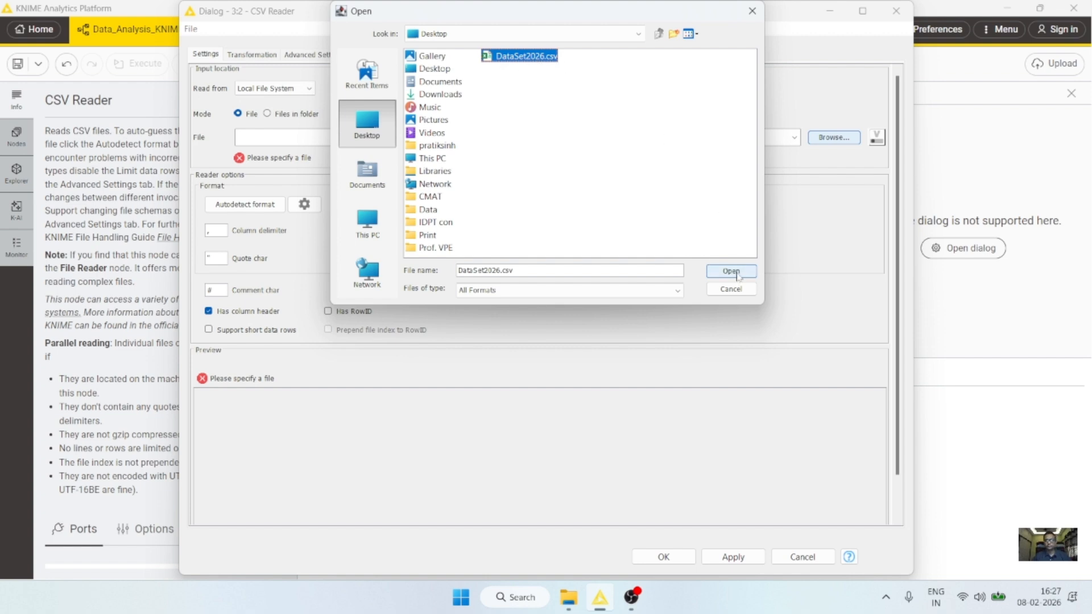
left_click(717, 272)
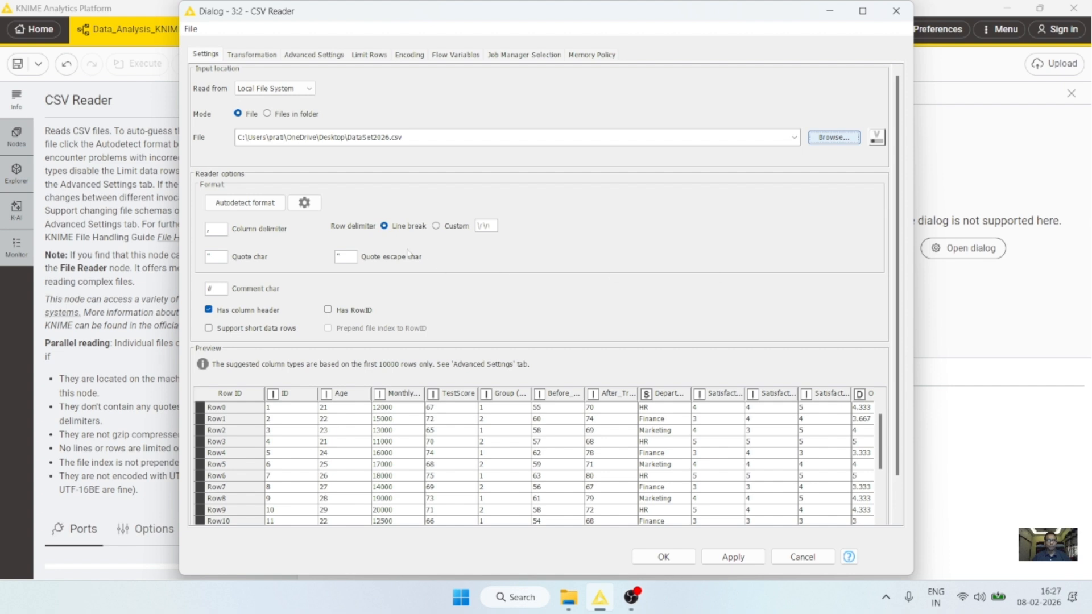
left_click(216, 229)
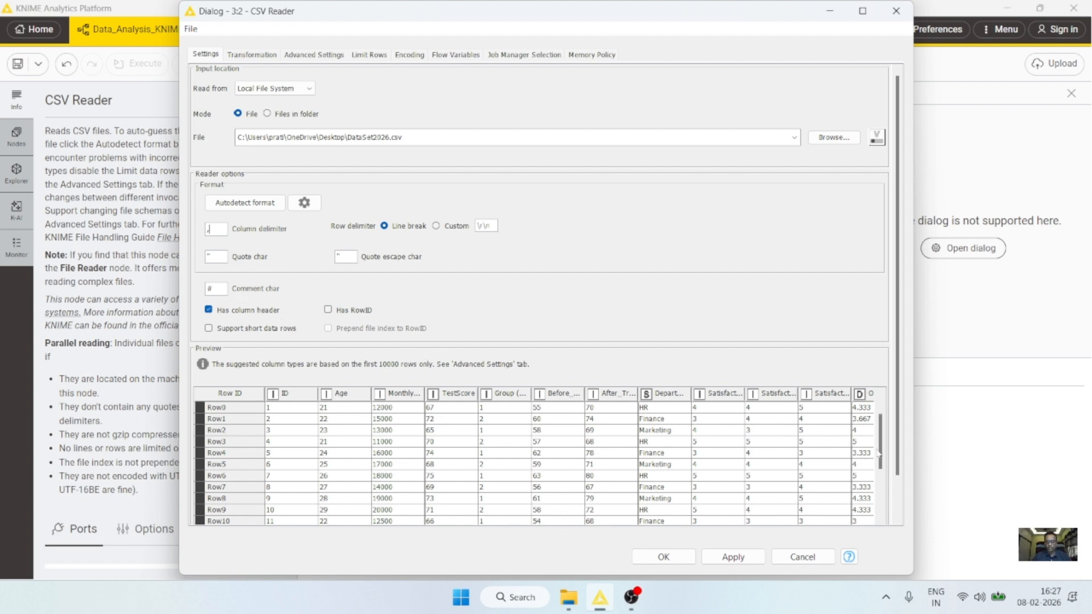
left_click_drag(877, 452, 891, 425)
left_click(725, 558)
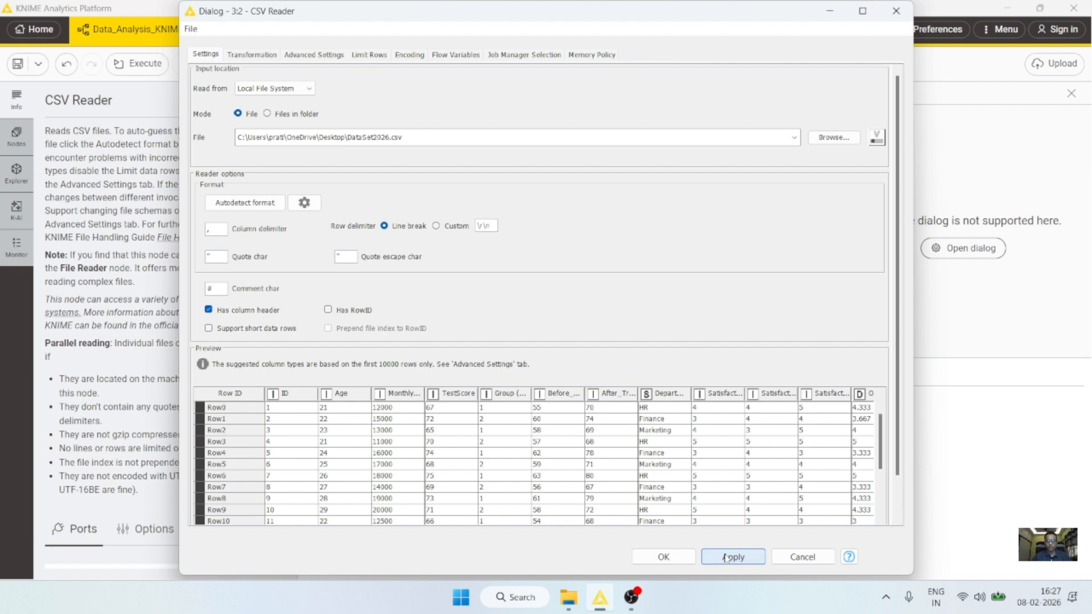
left_click(663, 557)
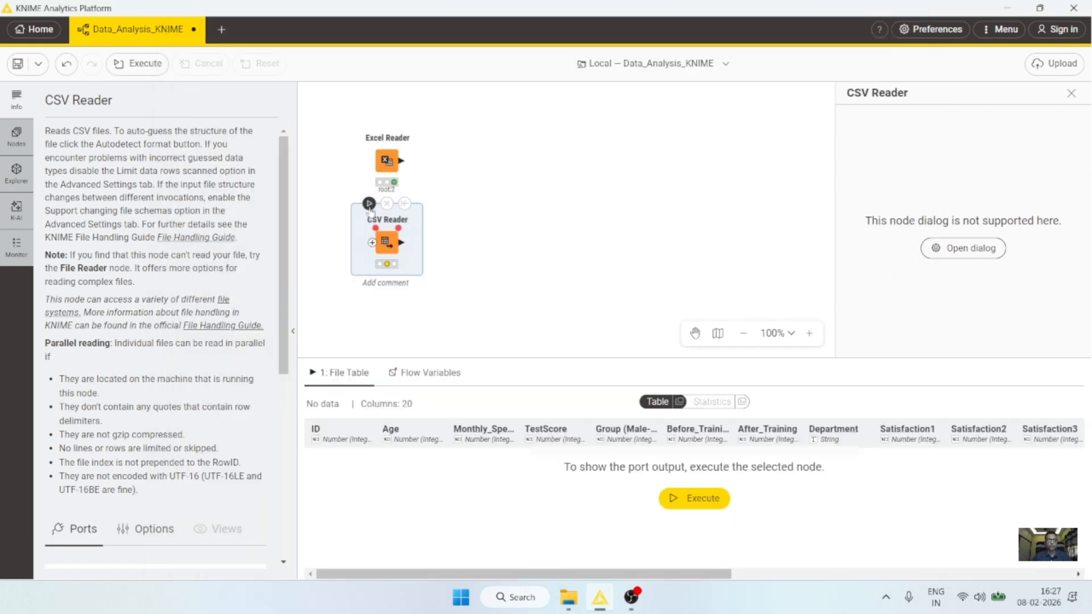
Step: Execute the CSV Reader to show its 30-row output, then nudge the node upward
left_click(369, 204)
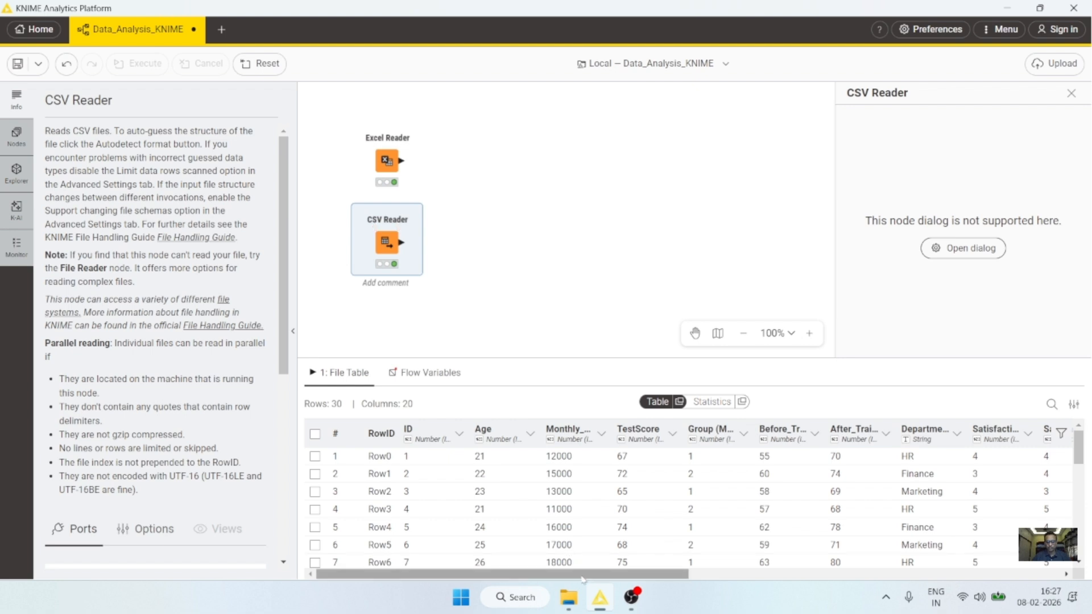
left_click_drag(603, 574, 444, 580)
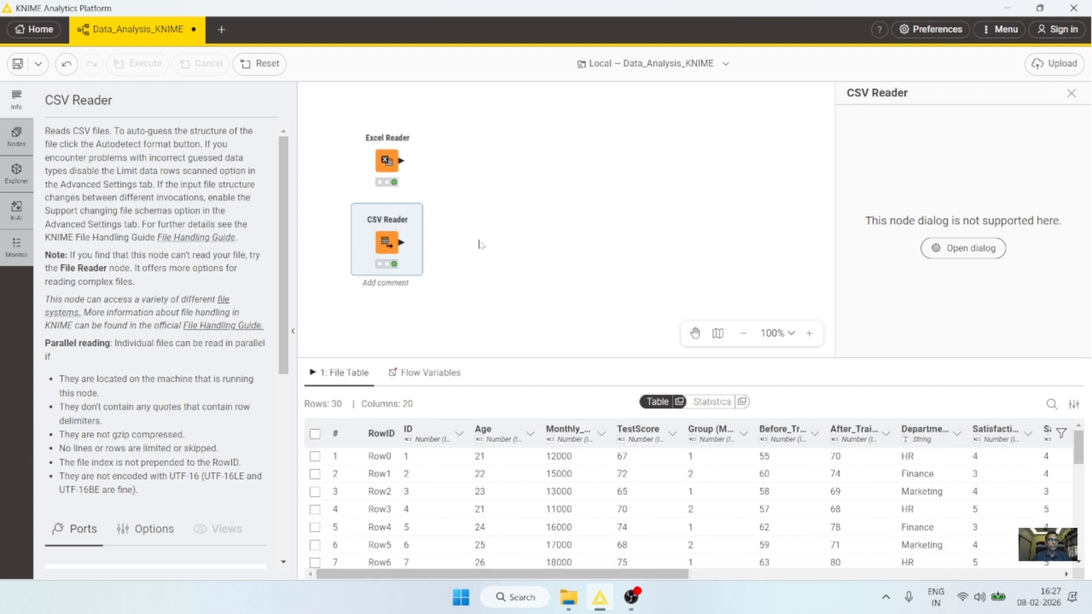
left_click(387, 148)
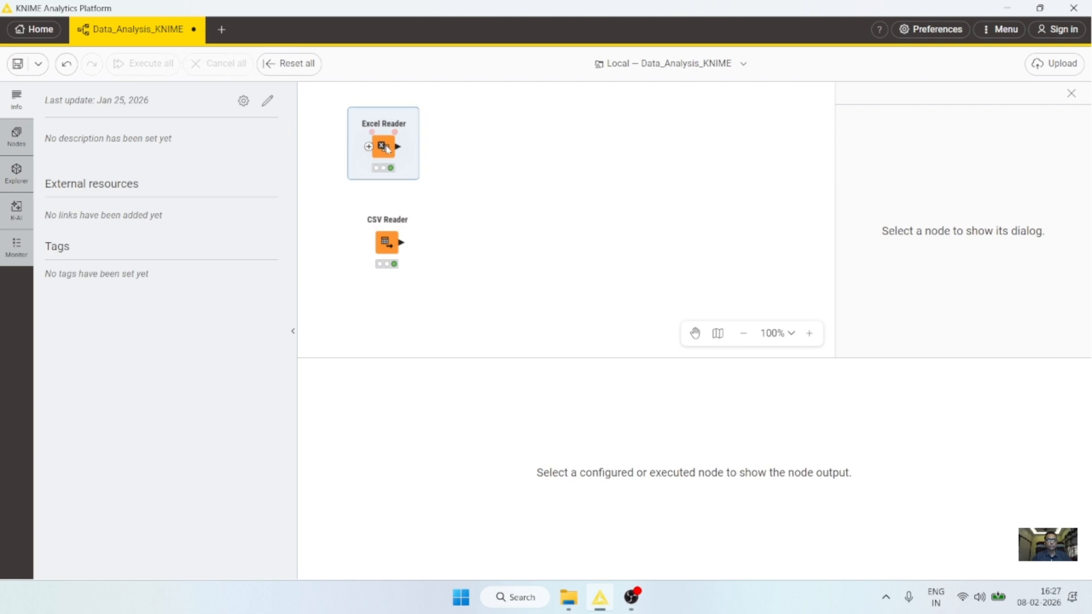
left_click_drag(386, 241, 387, 224)
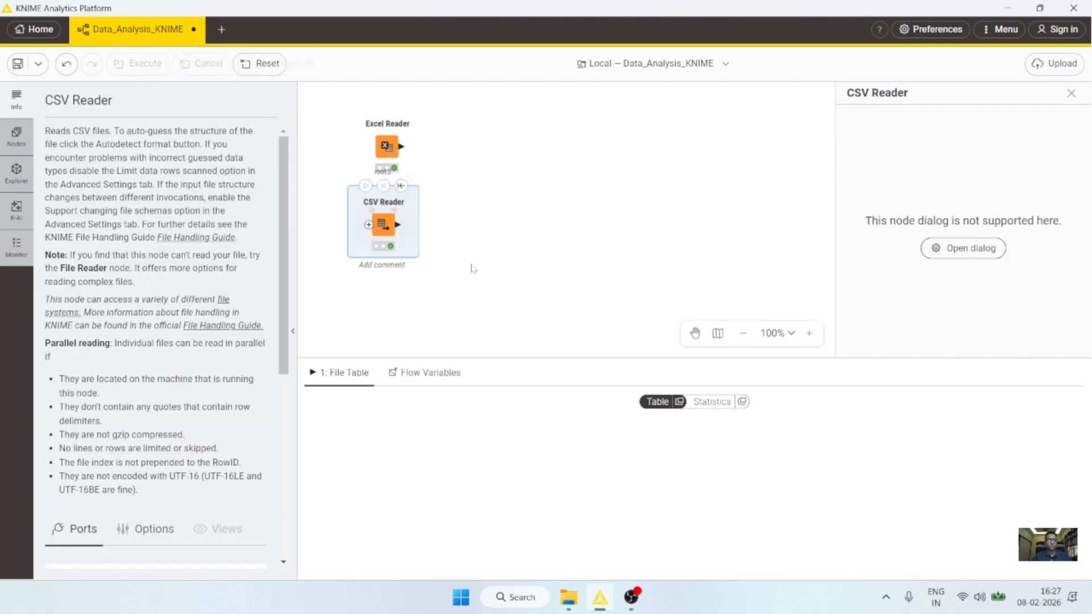
Step: Search the node repository for 'db' and place a DB Connector node below the CSV Reader
left_click(22, 136)
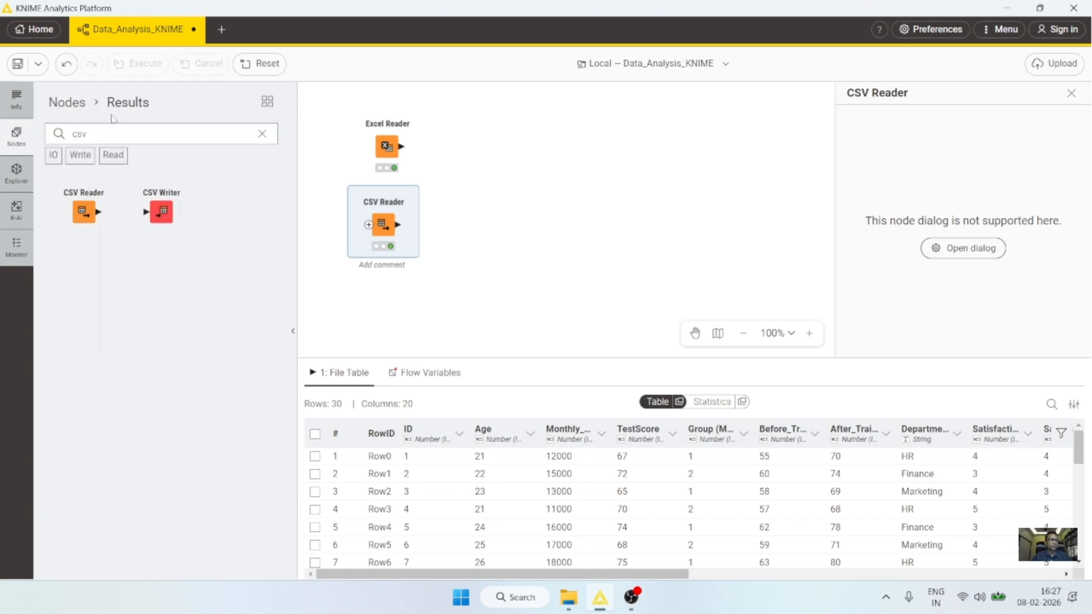
left_click(87, 134)
key("BackSpace")
key("BackSpace")
key("BackSpace")
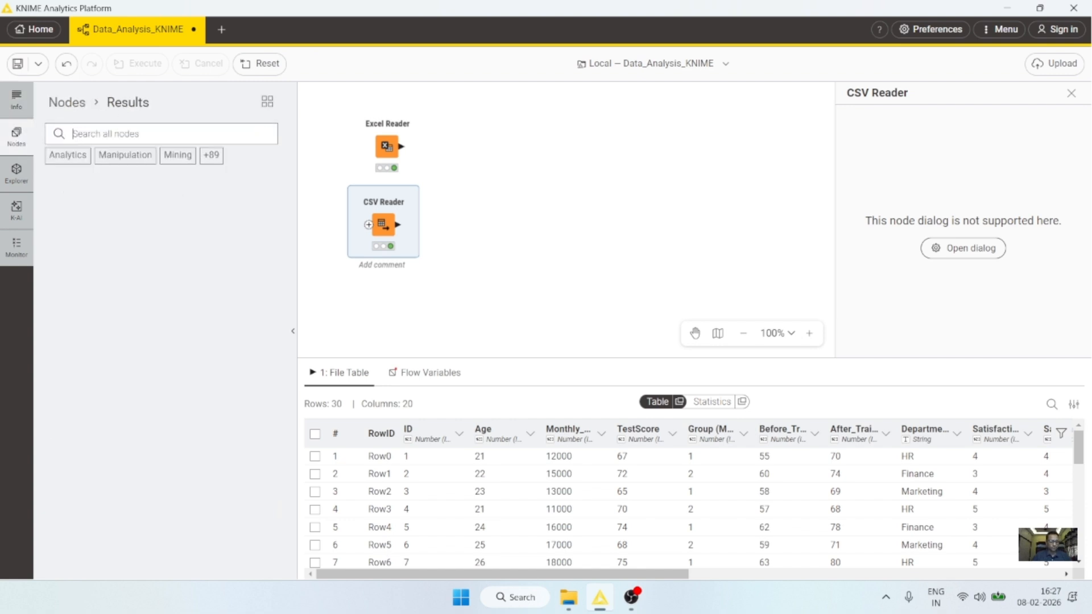
type("db")
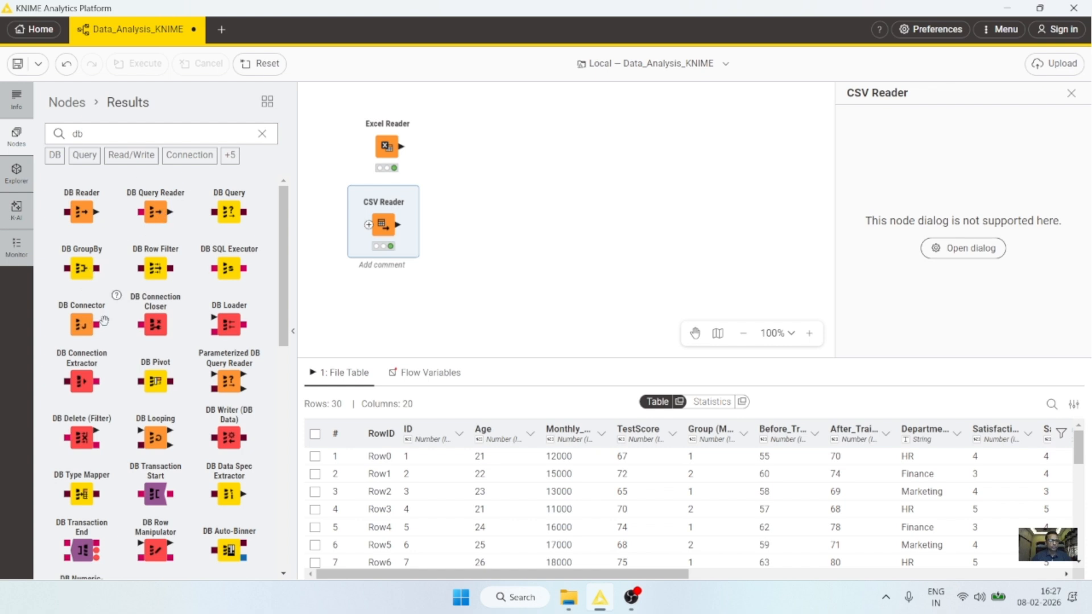
left_click_drag(105, 320, 375, 314)
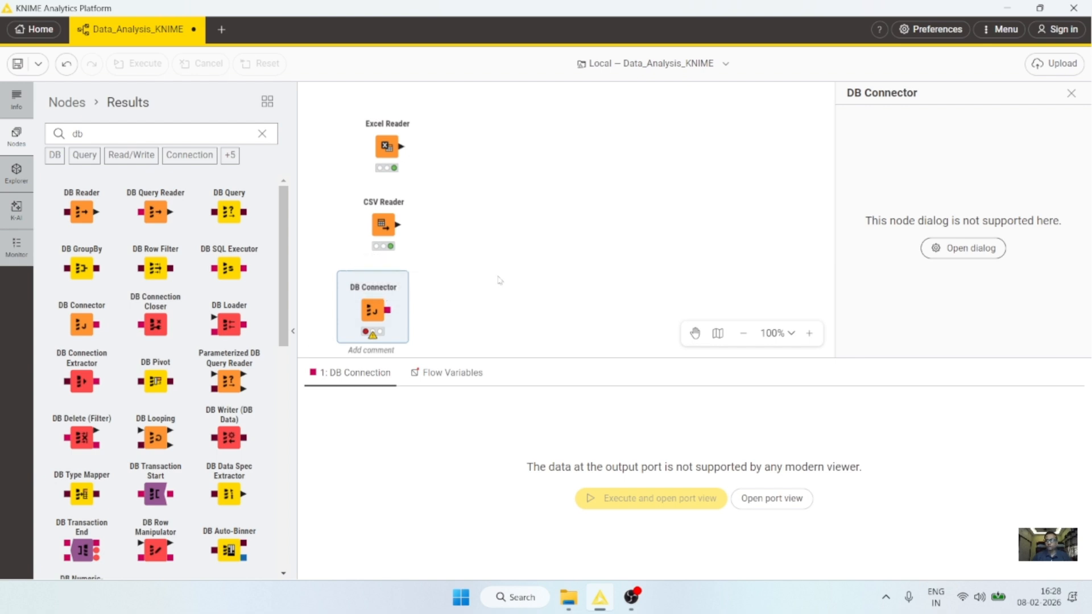
left_click(262, 133)
right_click(373, 309)
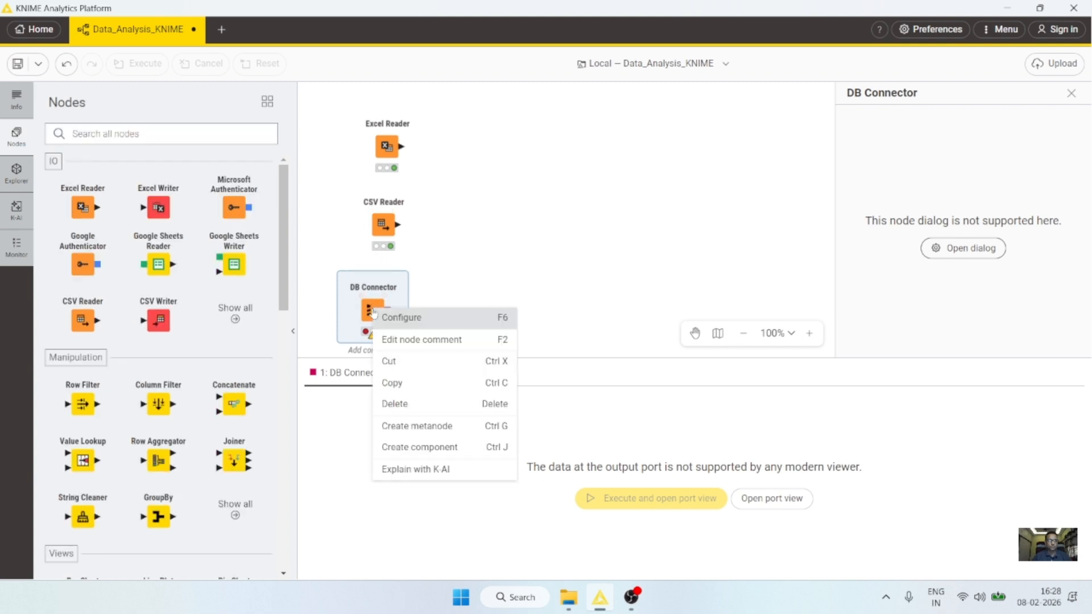
left_click(404, 319)
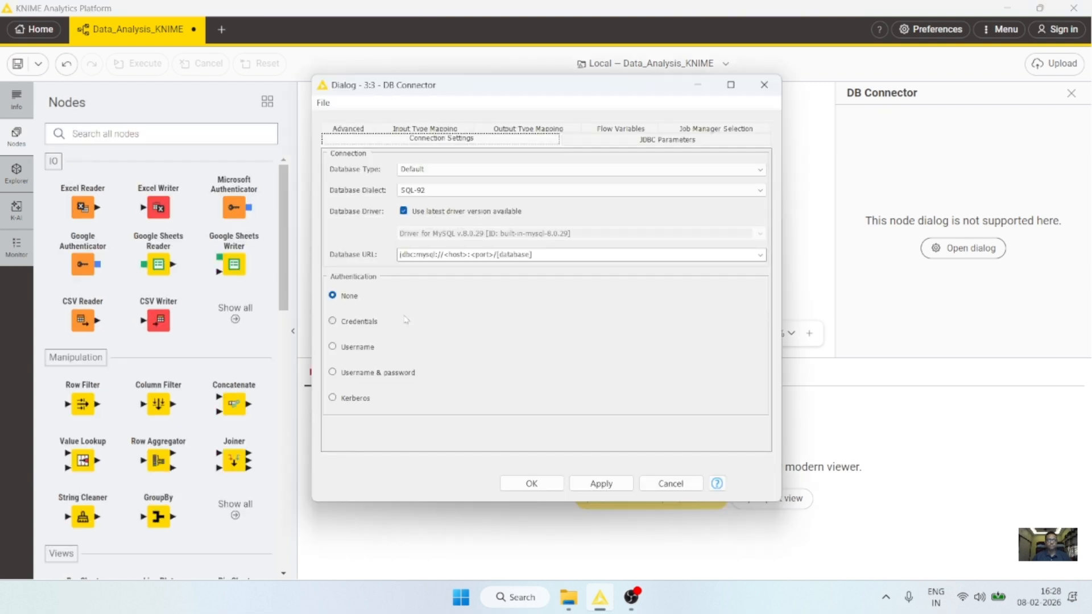
left_click(439, 171)
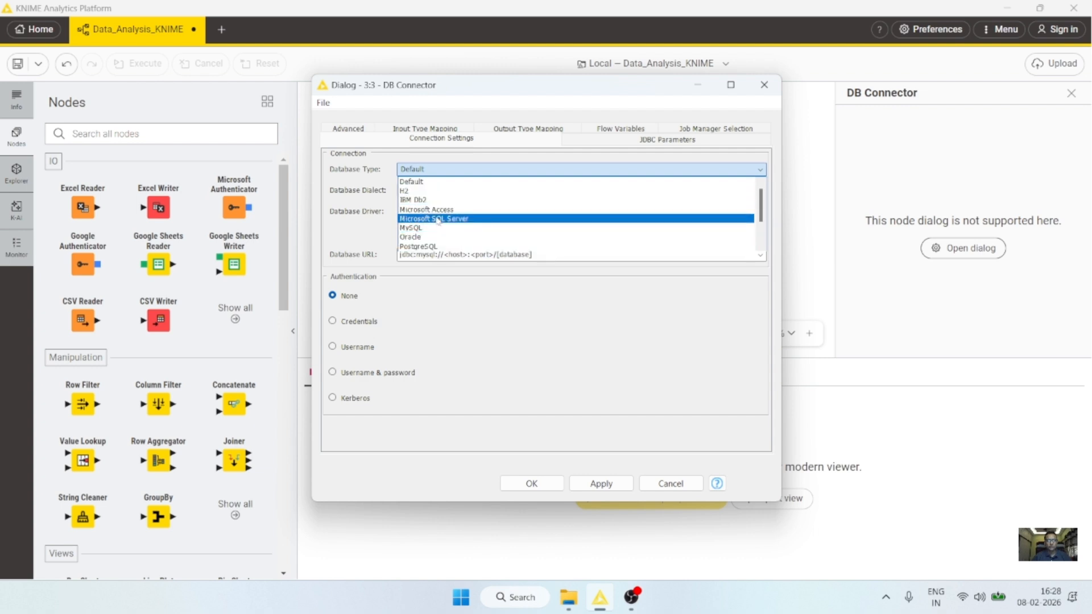
left_click(428, 238)
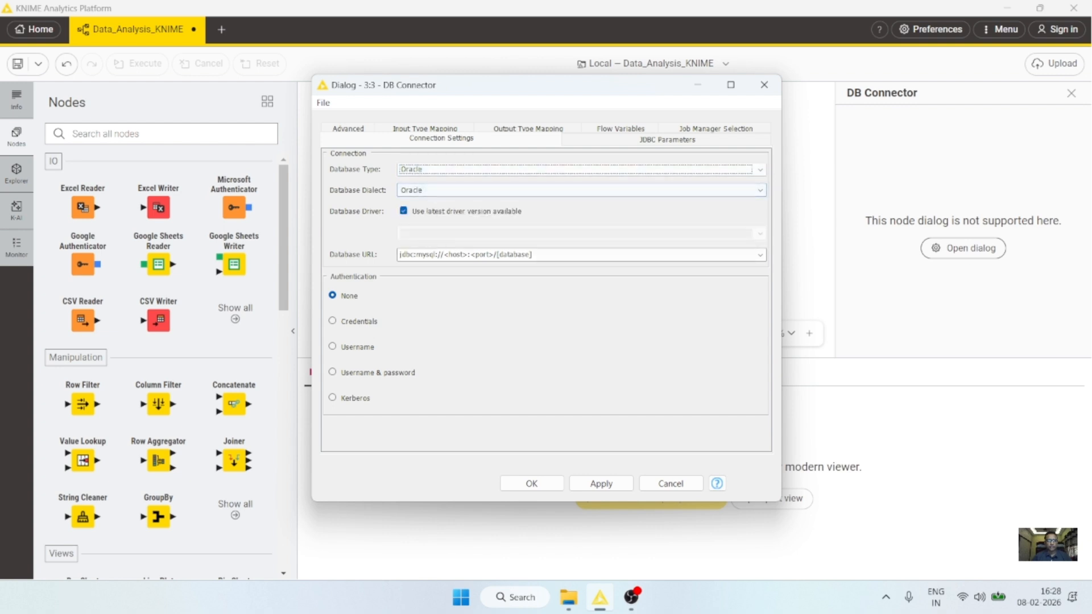
left_click_drag(532, 255, 399, 255)
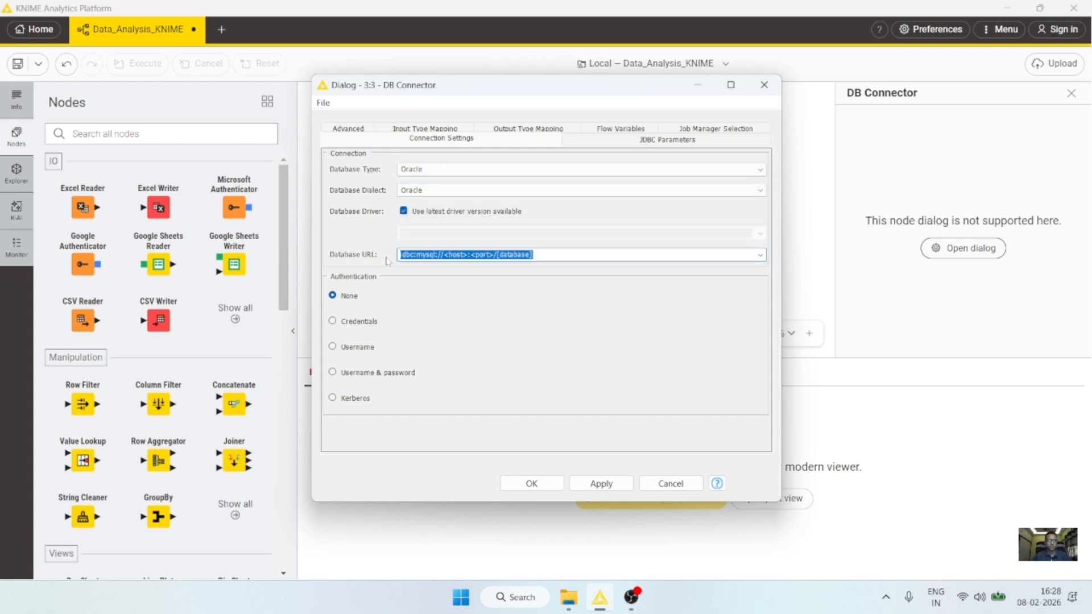
left_click(350, 298)
left_click(358, 320)
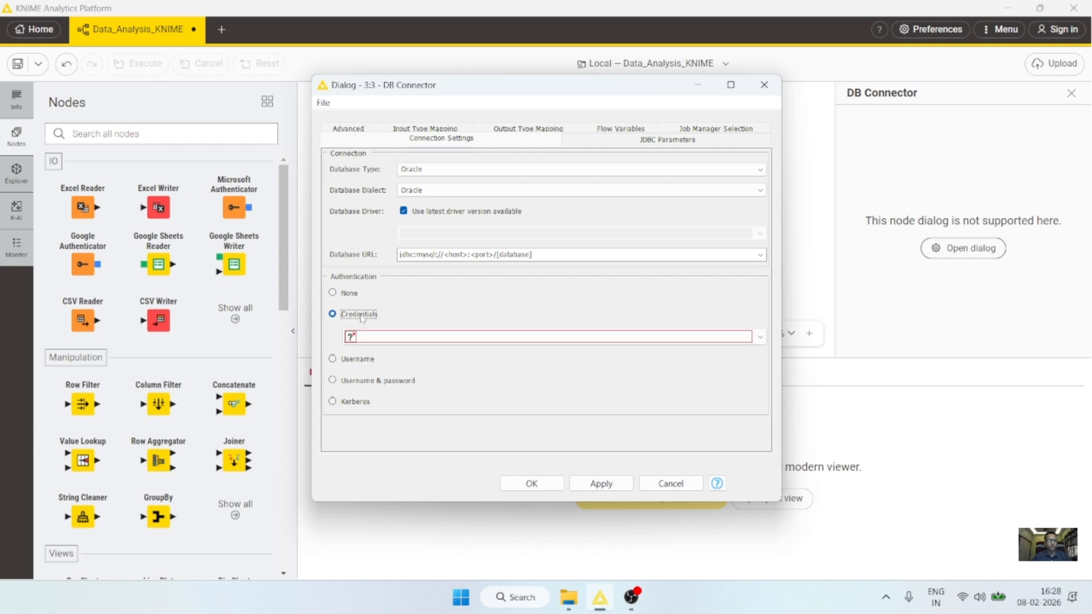
left_click(351, 297)
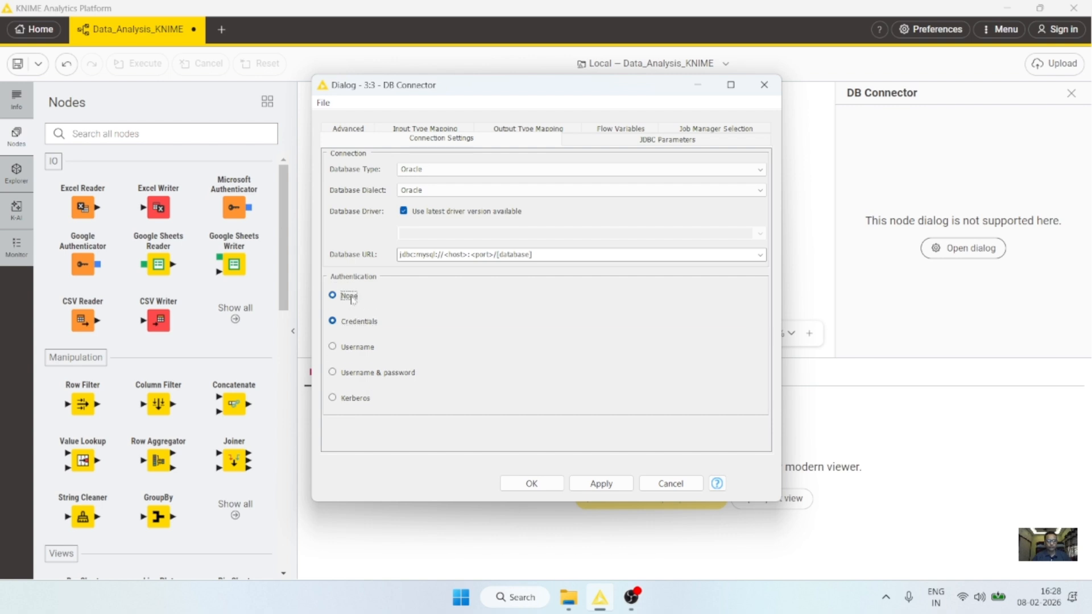
left_click(359, 322)
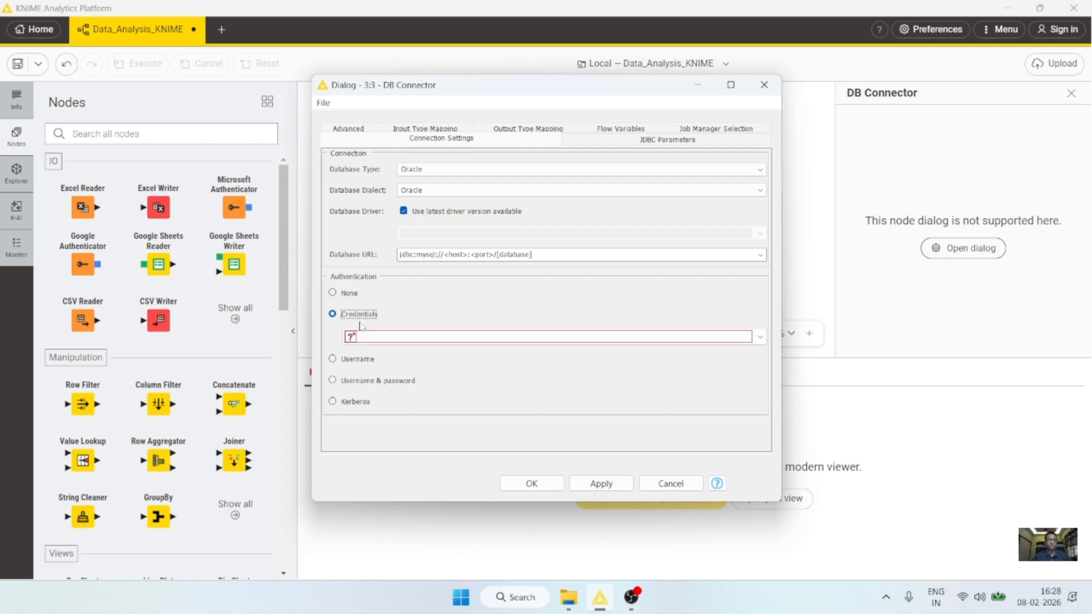
left_click(386, 338)
left_click(386, 340)
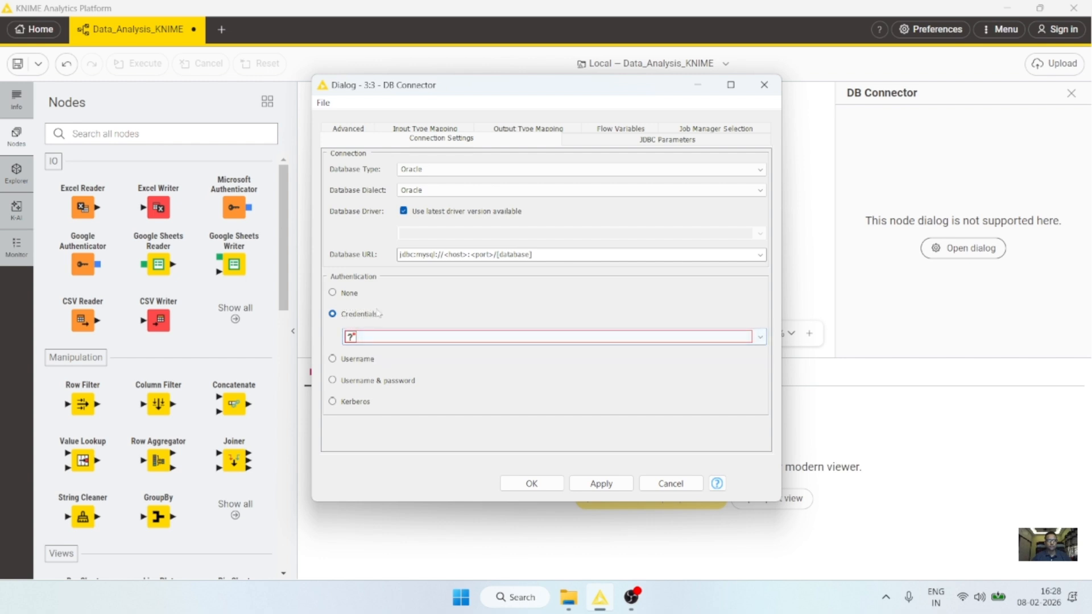
left_click(346, 293)
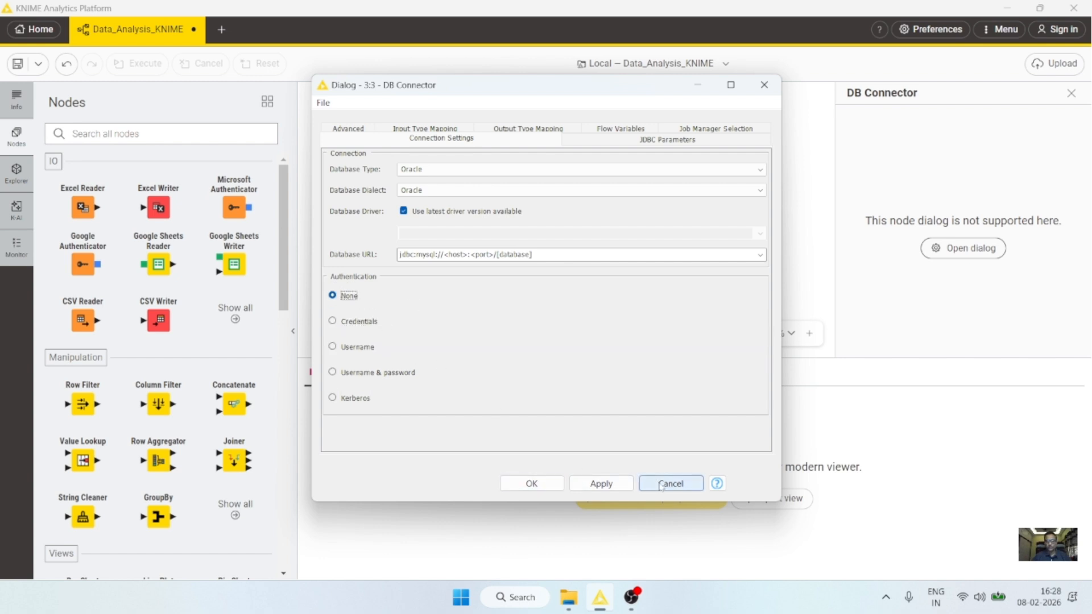
left_click(660, 484)
left_click_drag(344, 289, 358, 289)
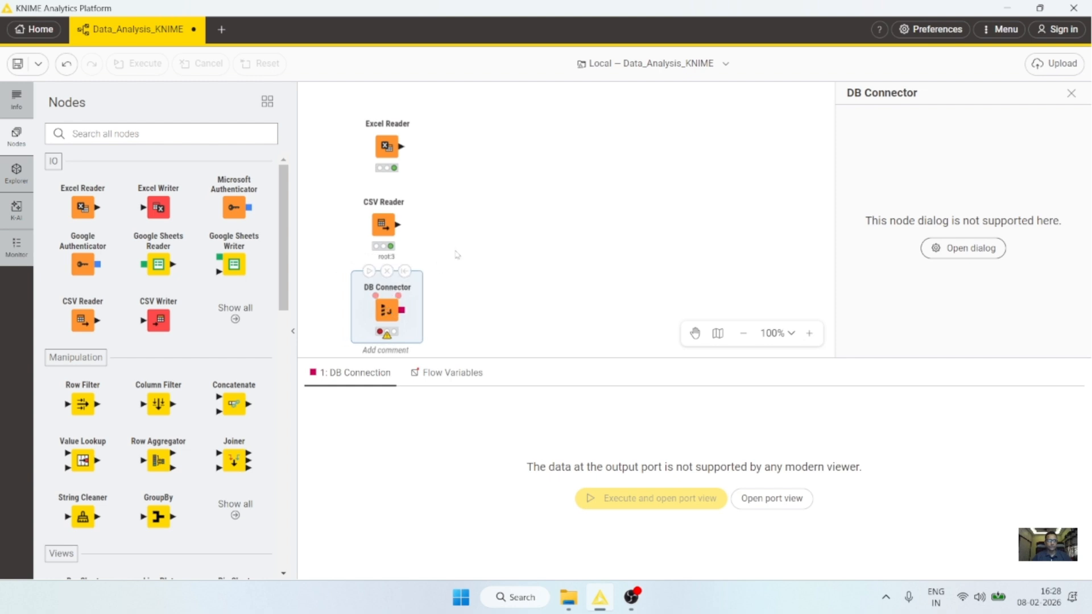
Step: Select the three nodes, toggle the node repository panel, and select the Excel and CSV Readers
left_click_drag(346, 111, 467, 335)
left_click(503, 249)
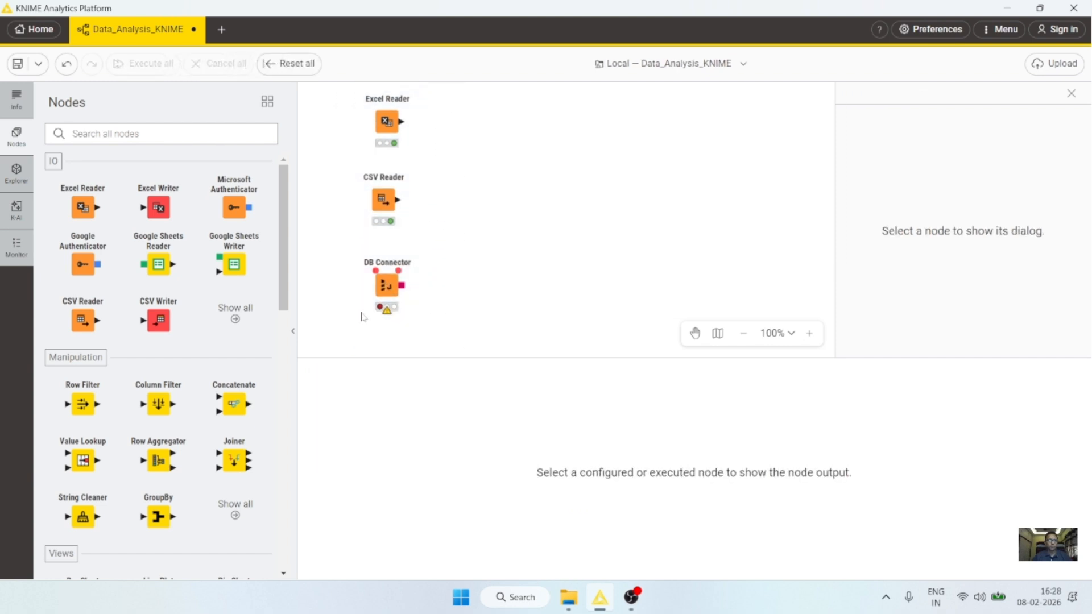
left_click(292, 335)
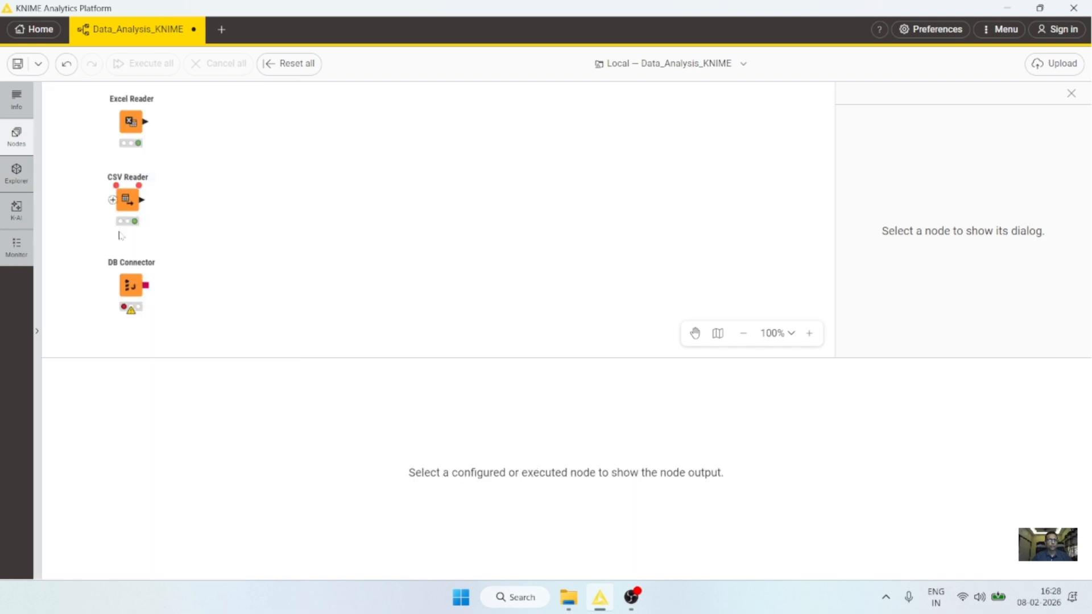
left_click(17, 137)
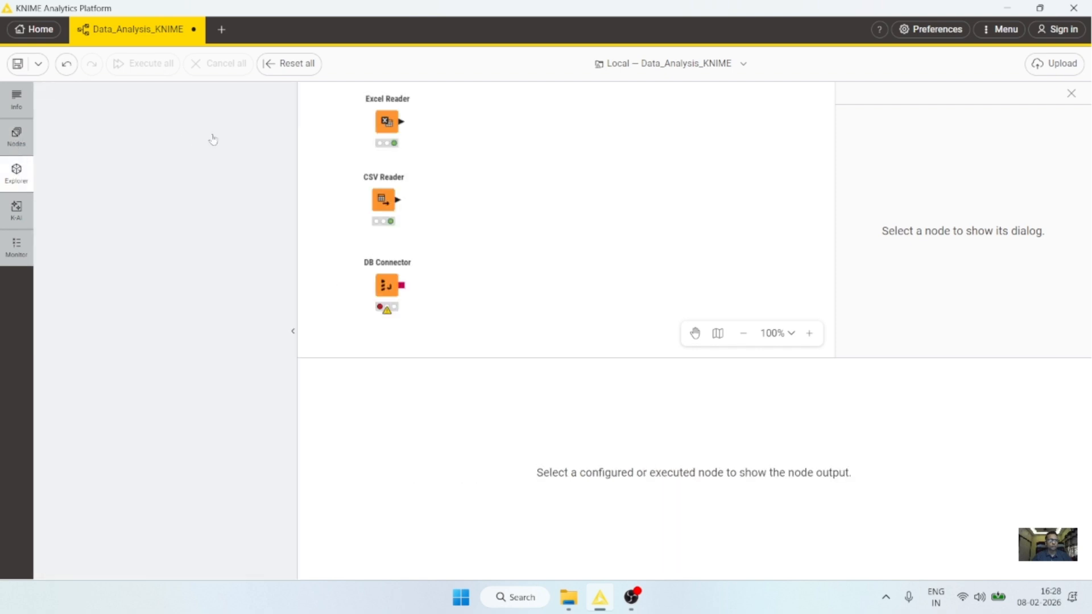
left_click(388, 126)
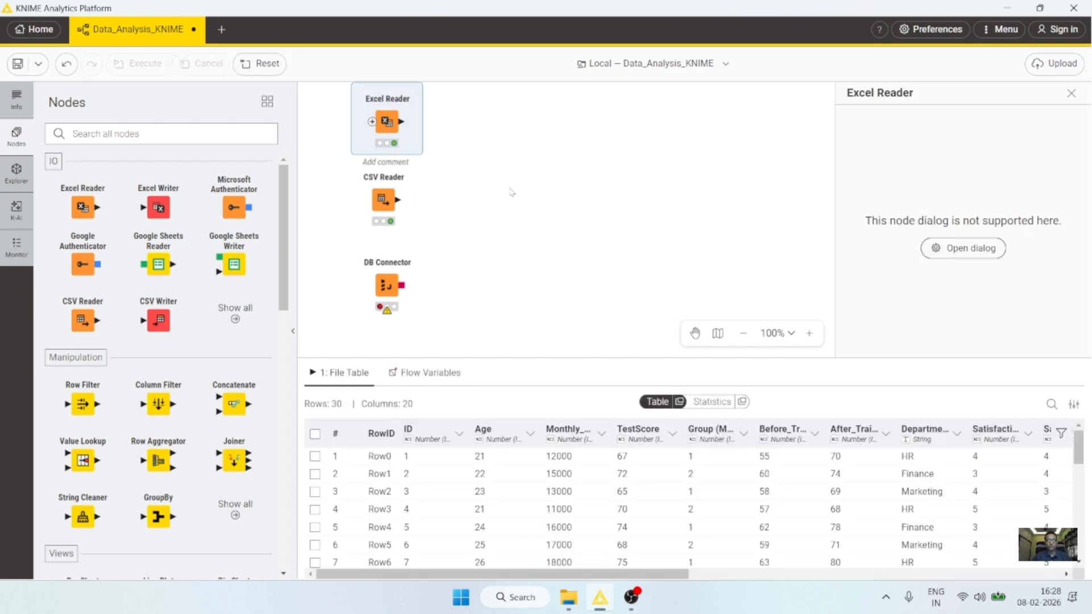
left_click(384, 200)
Step: Nudge the DB Connector up and slightly right so it sits just beneath the CSV Reader
left_click_drag(390, 291, 383, 280)
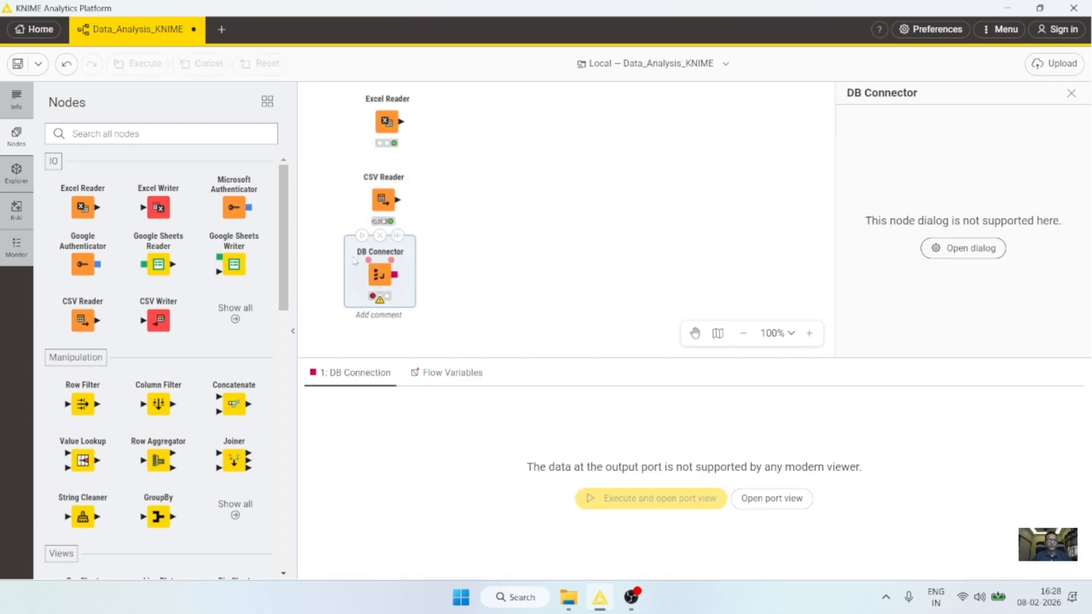
mouse_move(326, 223)
left_mouse_down()
mouse_move(353, 301)
mouse_move(429, 320)
left_mouse_up()
left_click(452, 288)
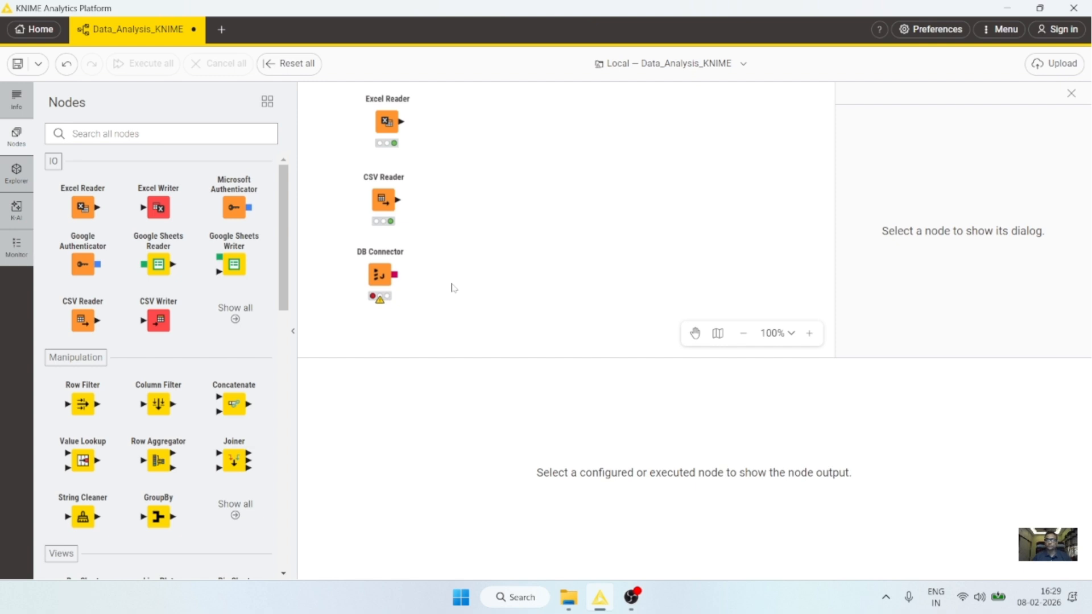
left_click_drag(382, 276, 389, 276)
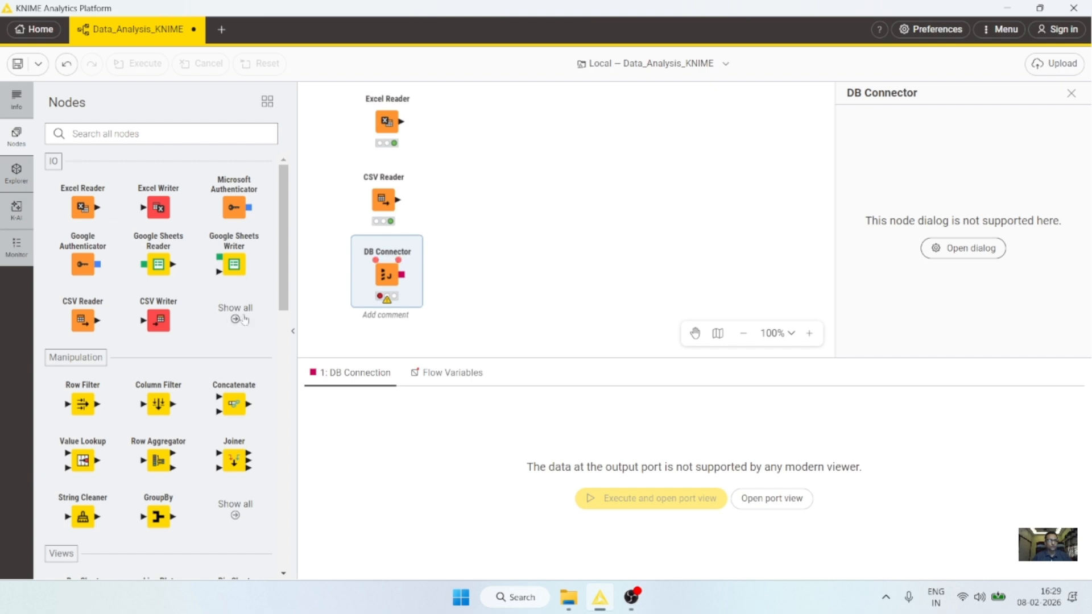
left_click_drag(283, 290, 298, 263)
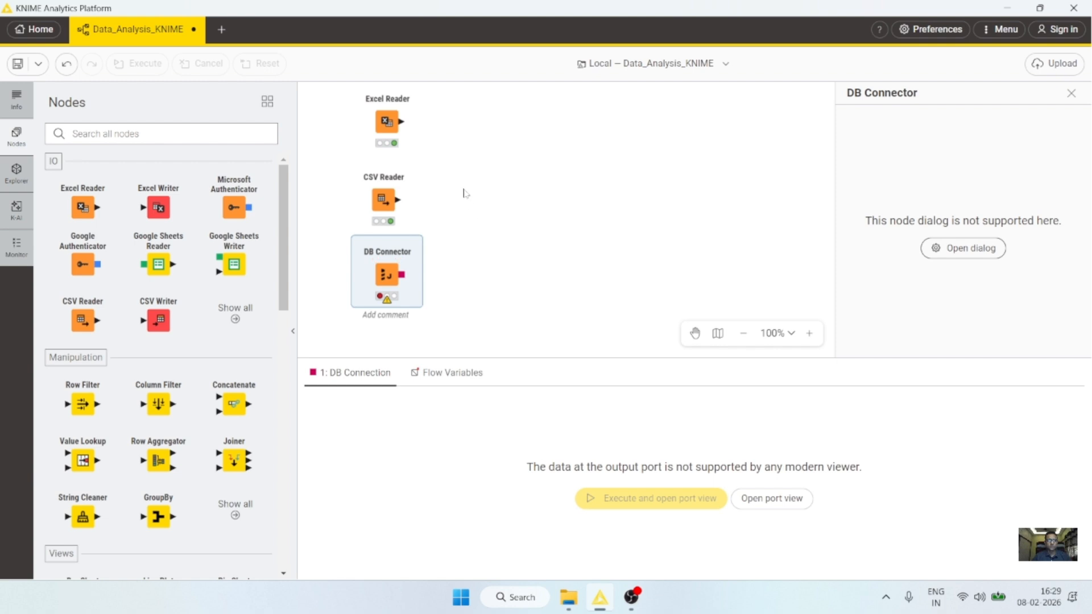